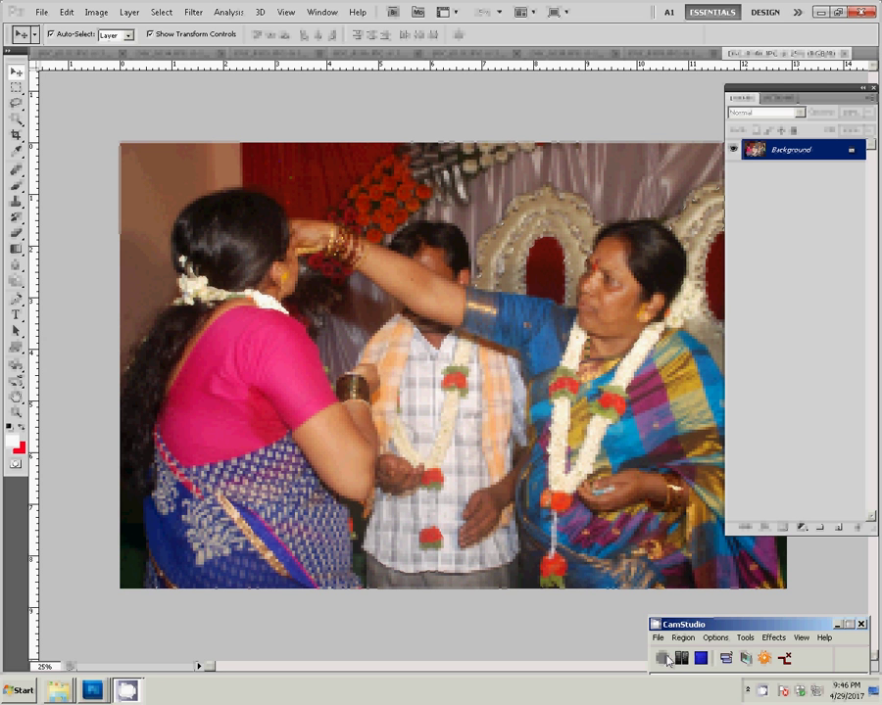
Resize the ceremony photo to 8 inches wide, cut it, and close it without saving.
left_click(666, 657)
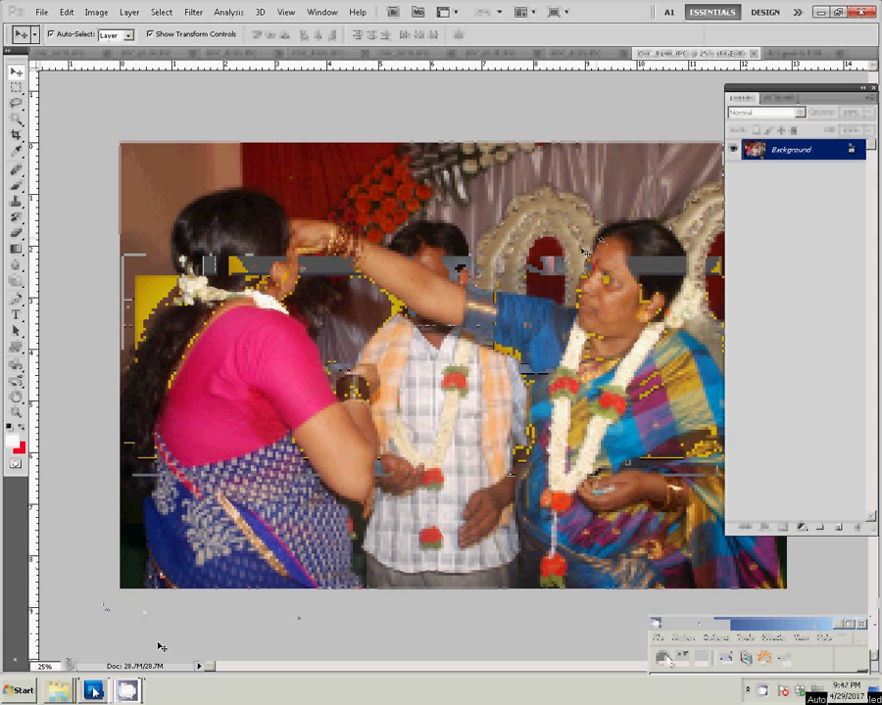
key("ctrl+alt+i")
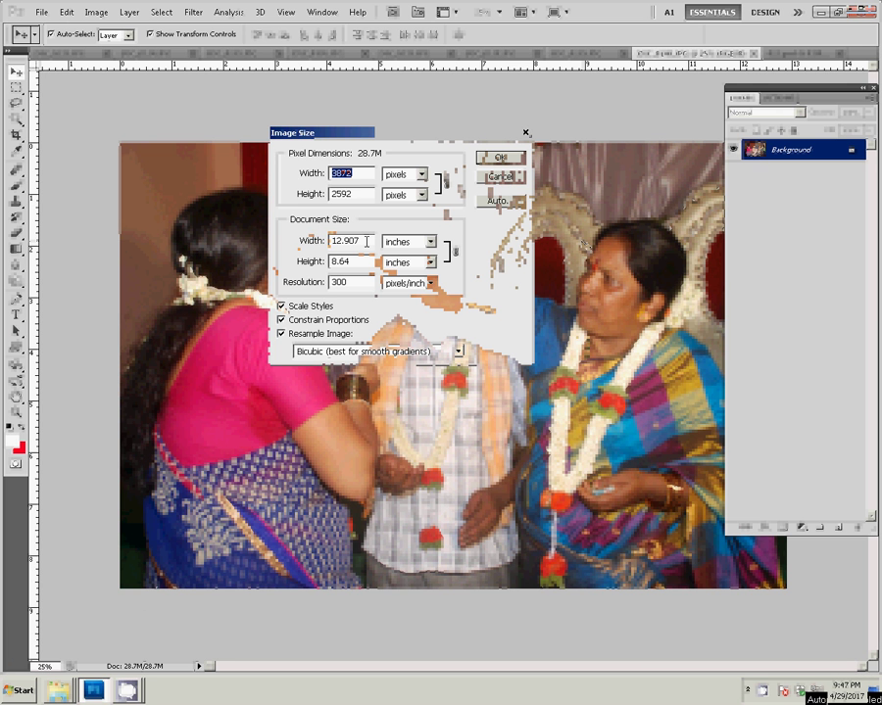
double_click(366, 241)
type("8")
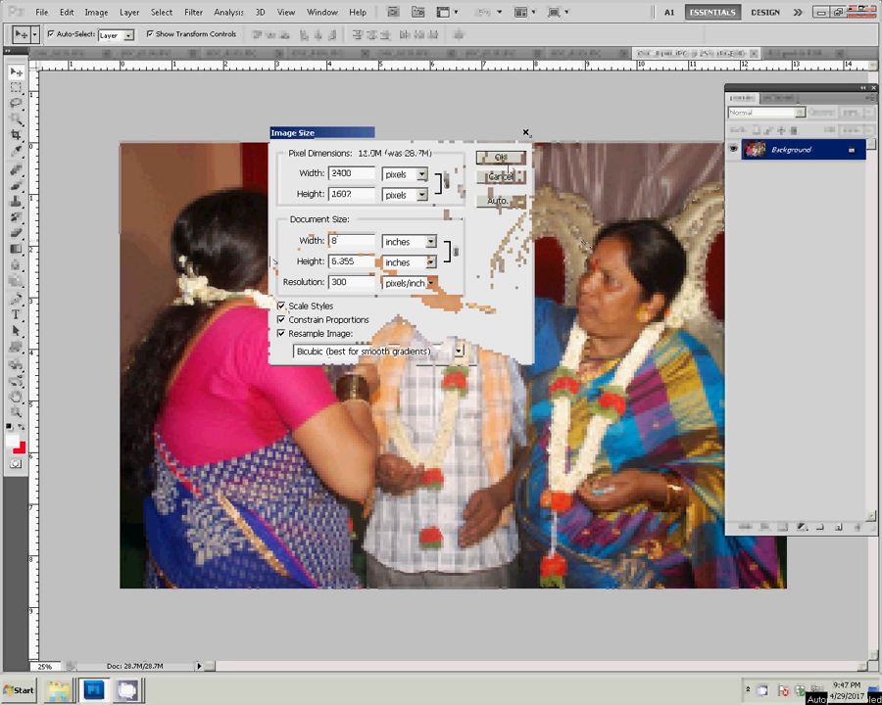
key("Return")
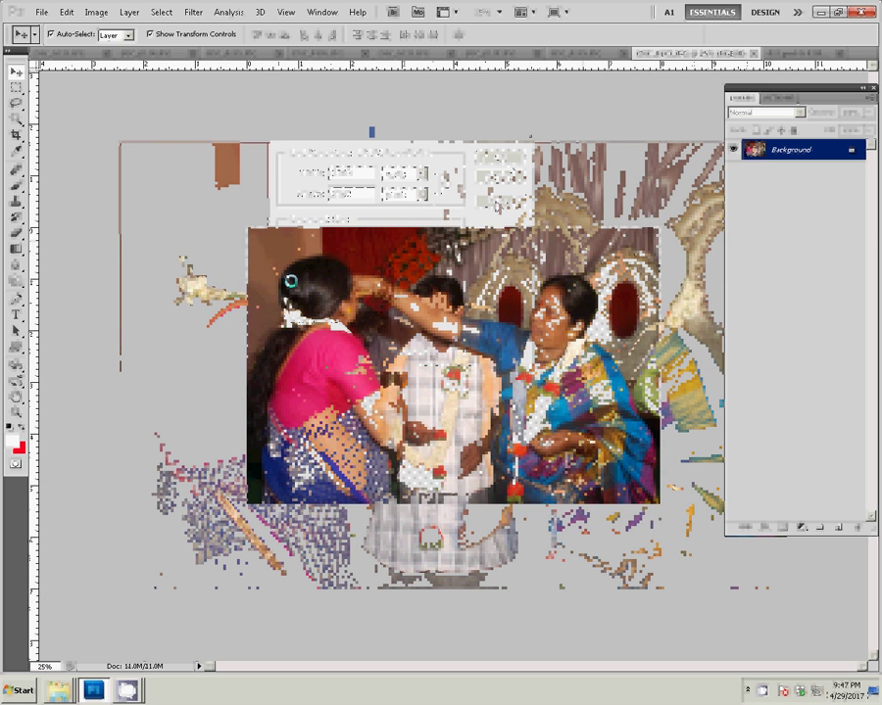
key("ctrl+BackSpace")
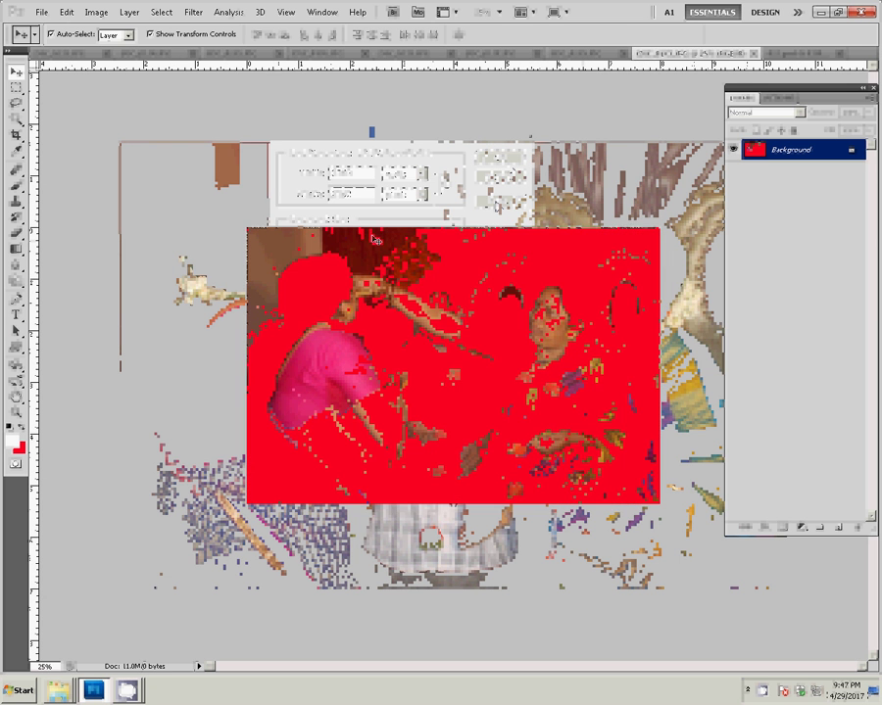
left_click(753, 54)
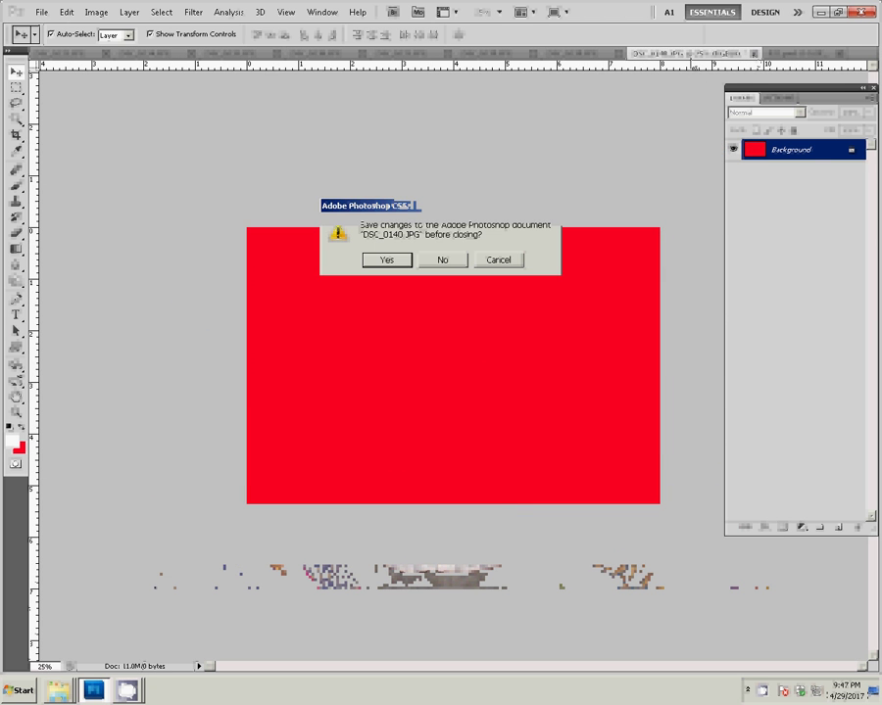
left_click(456, 260)
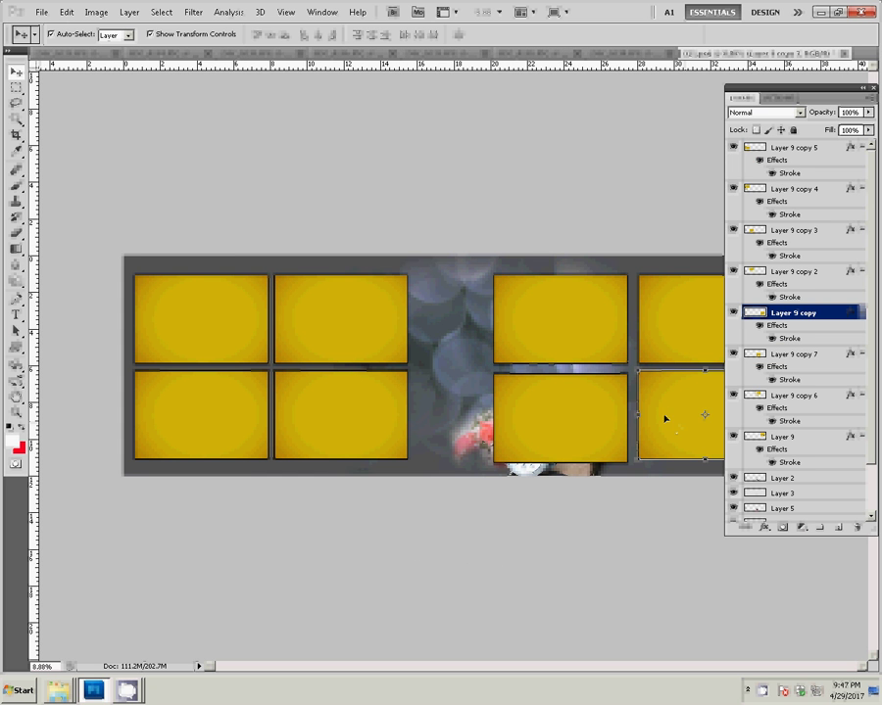
Paste the photo into the lower-right yellow frame selected with the Magic Wand.
key("w")
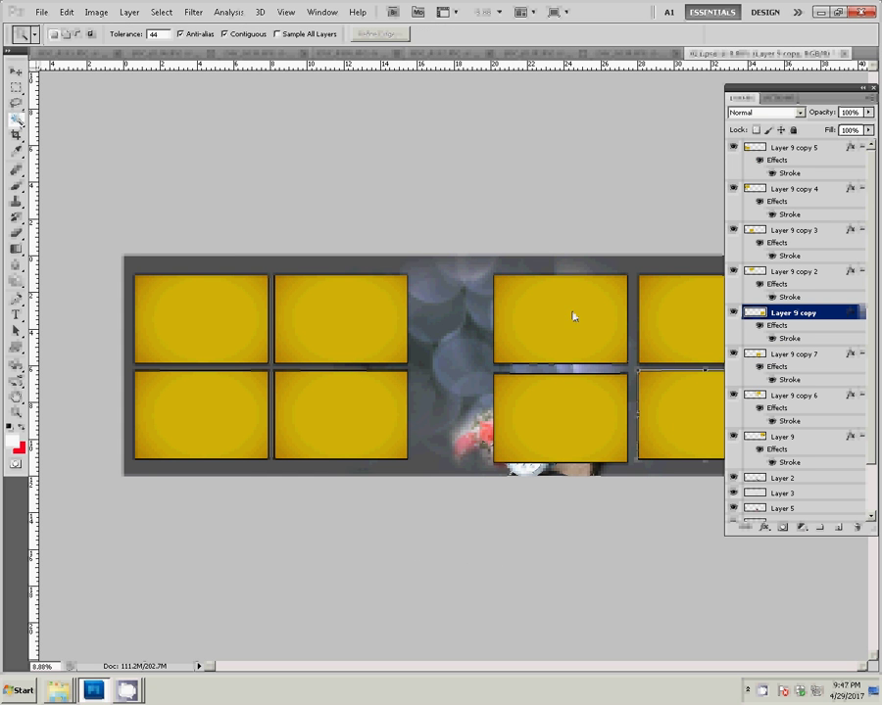
left_click(665, 398)
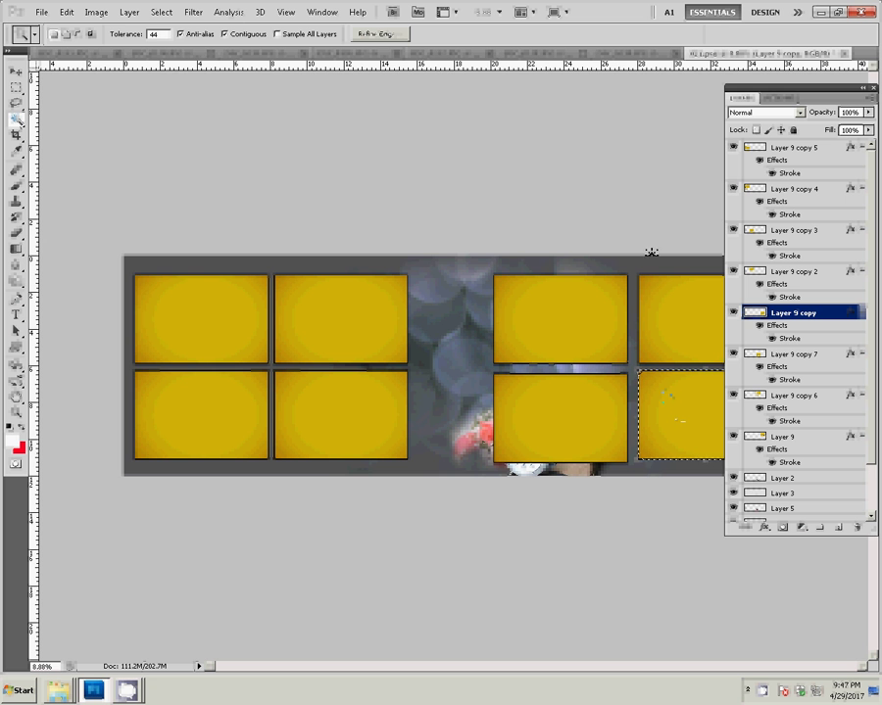
left_click(66, 12)
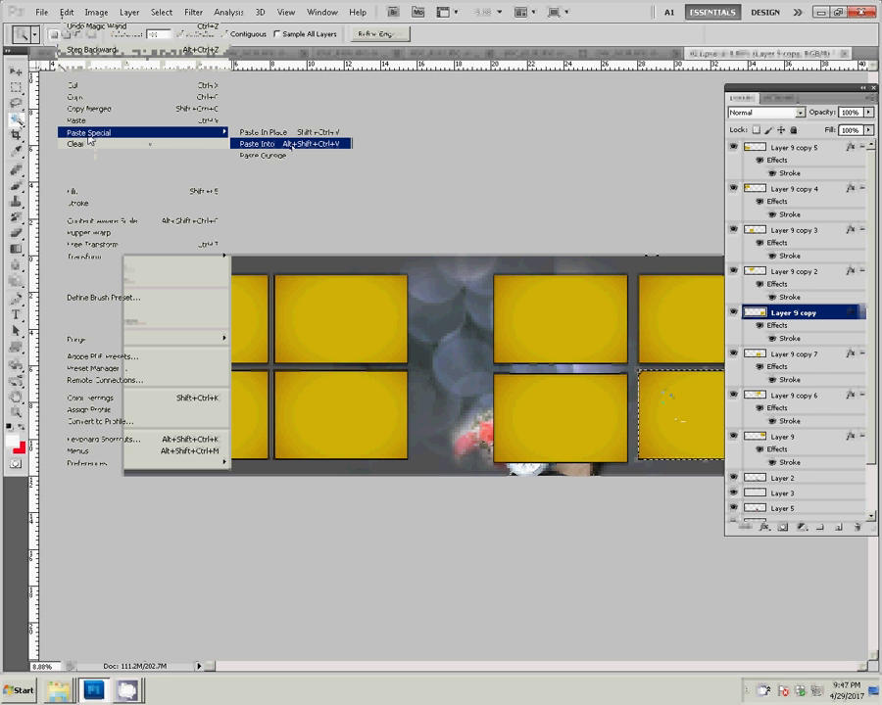
left_click(287, 145)
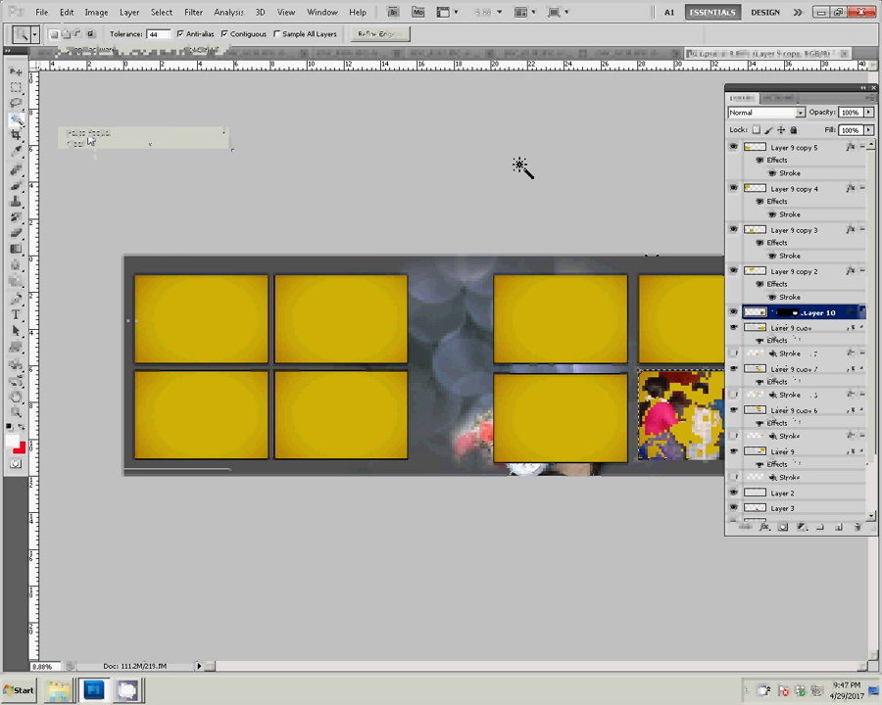
key("v")
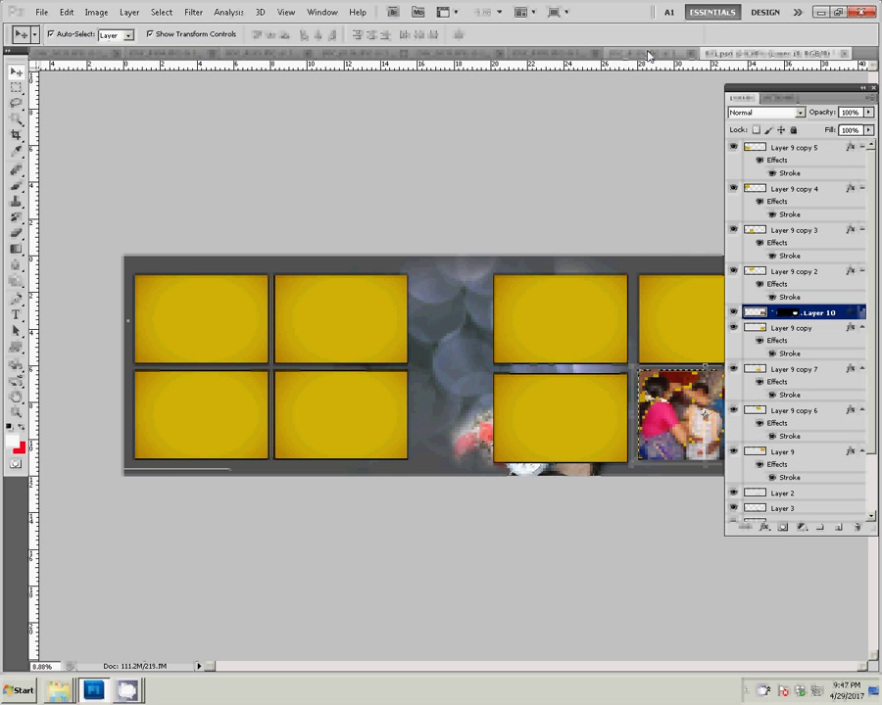
left_click(646, 54)
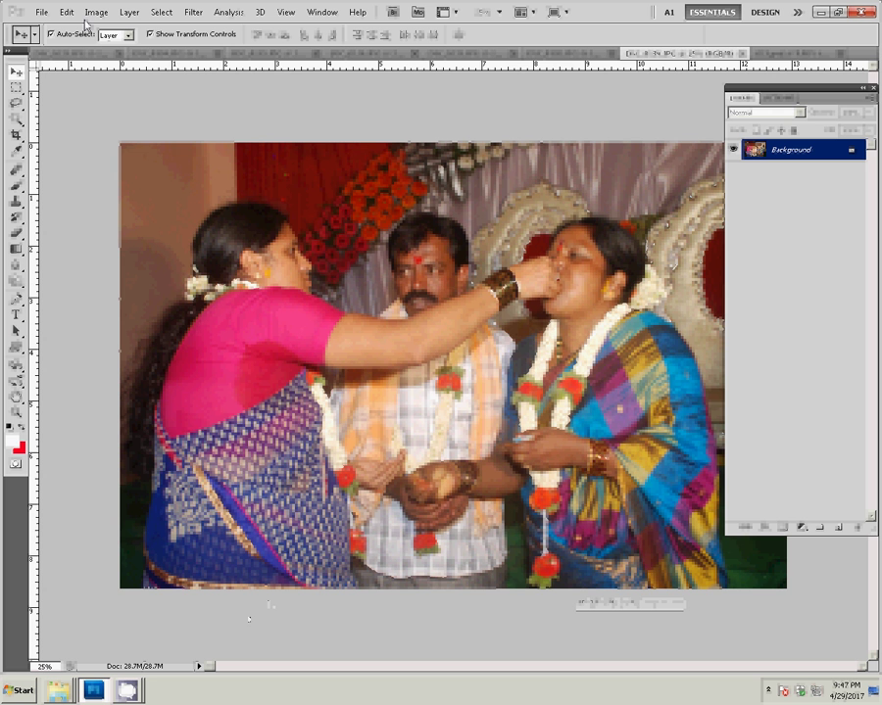
Resize the next photo to 8 inches wide, cut all of it, and close it unsaved.
left_click(94, 13)
left_click(111, 101)
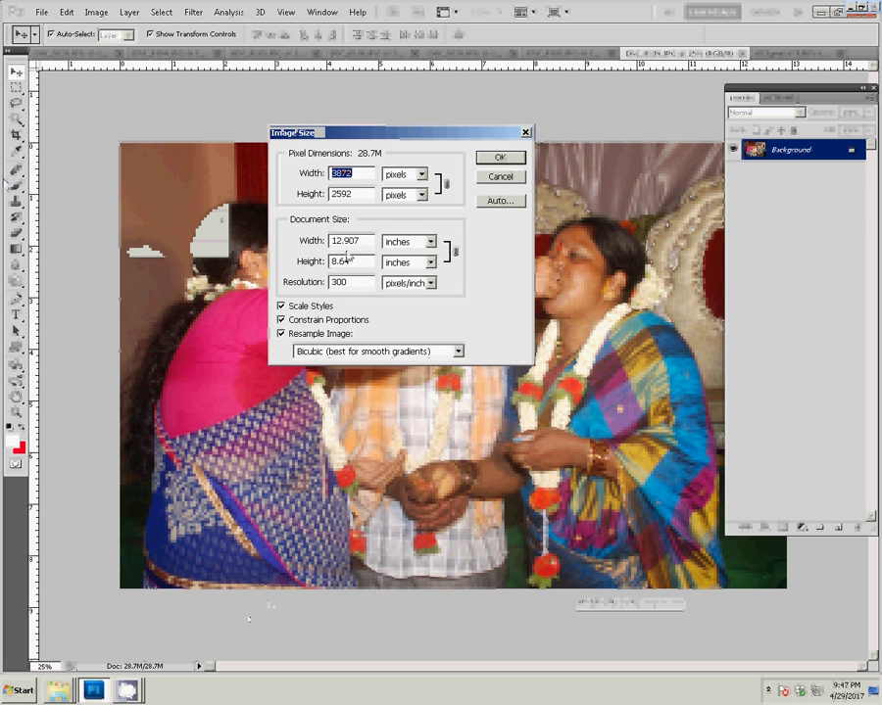
key("Tab")
key("Tab")
type("8")
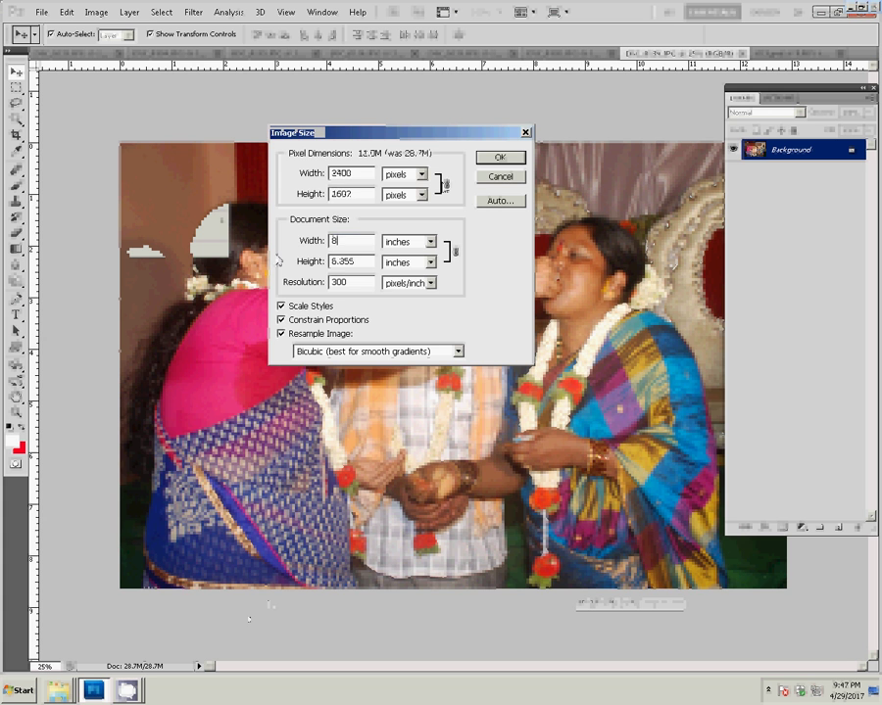
left_click(489, 161)
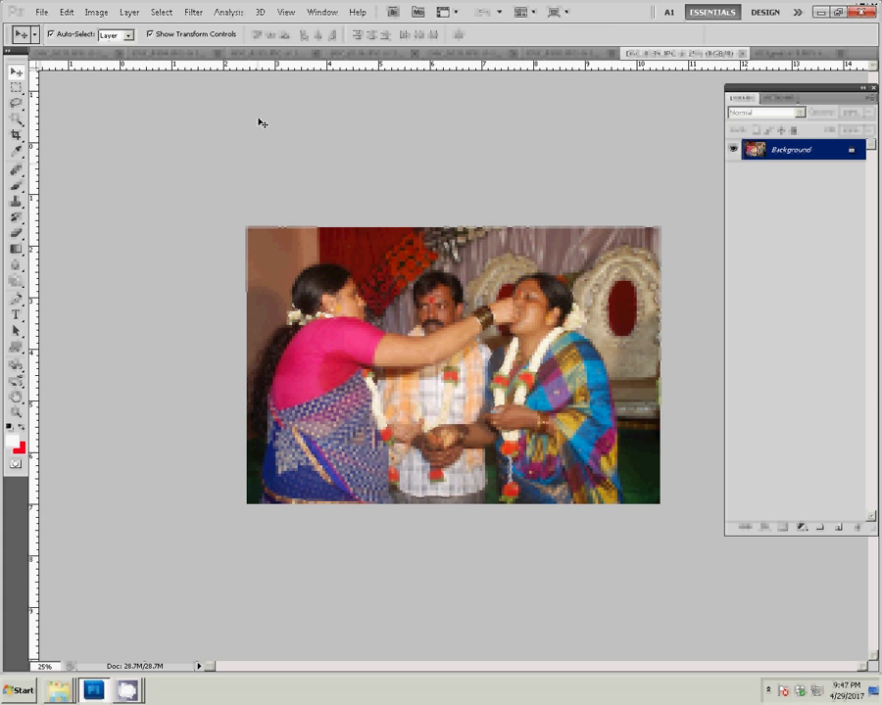
key("ctrl+a")
left_click(65, 12)
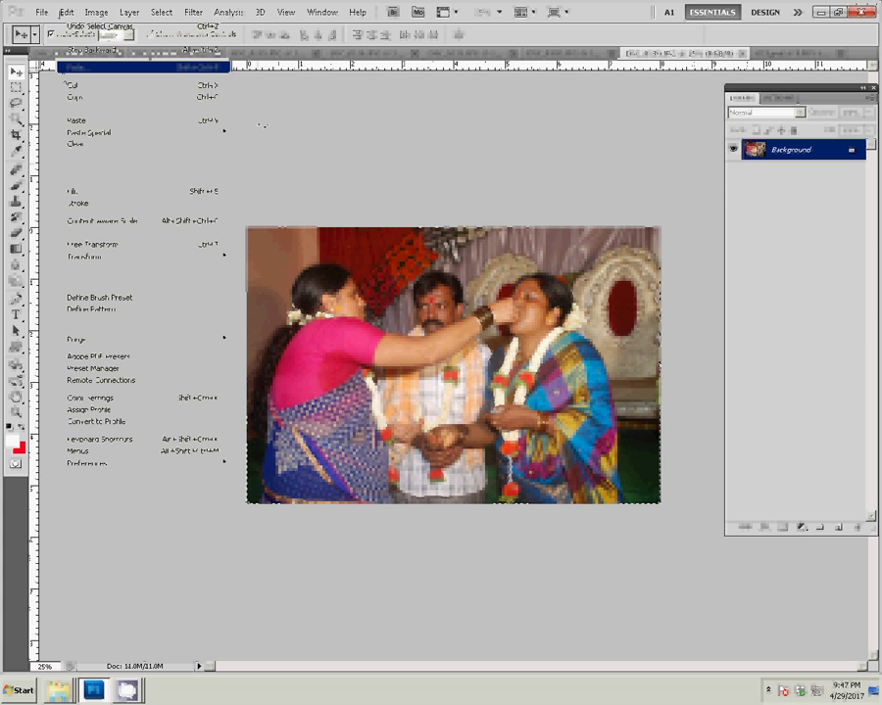
left_click(76, 86)
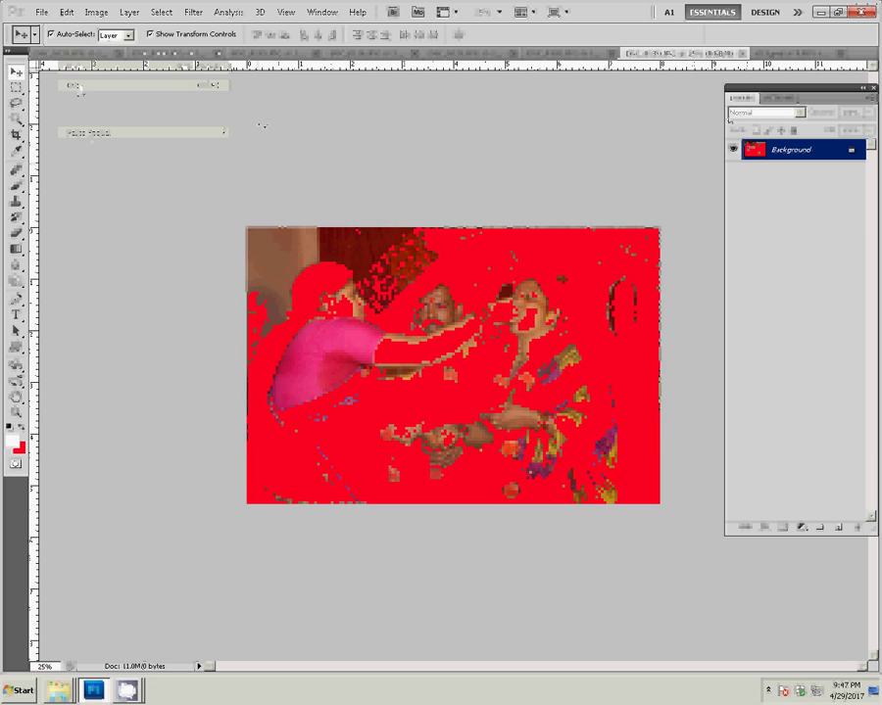
left_click(743, 53)
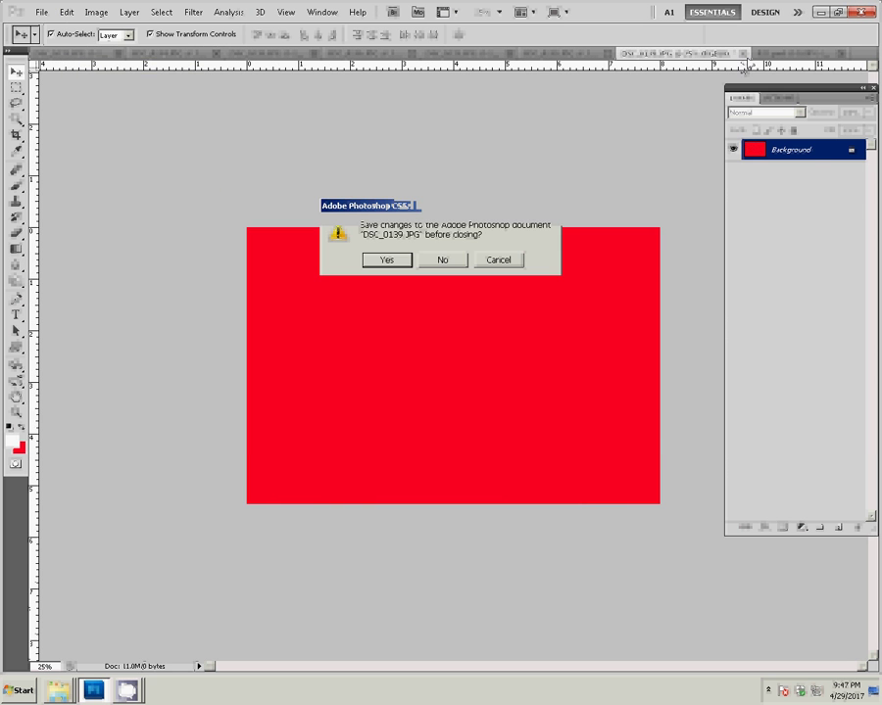
left_click(443, 261)
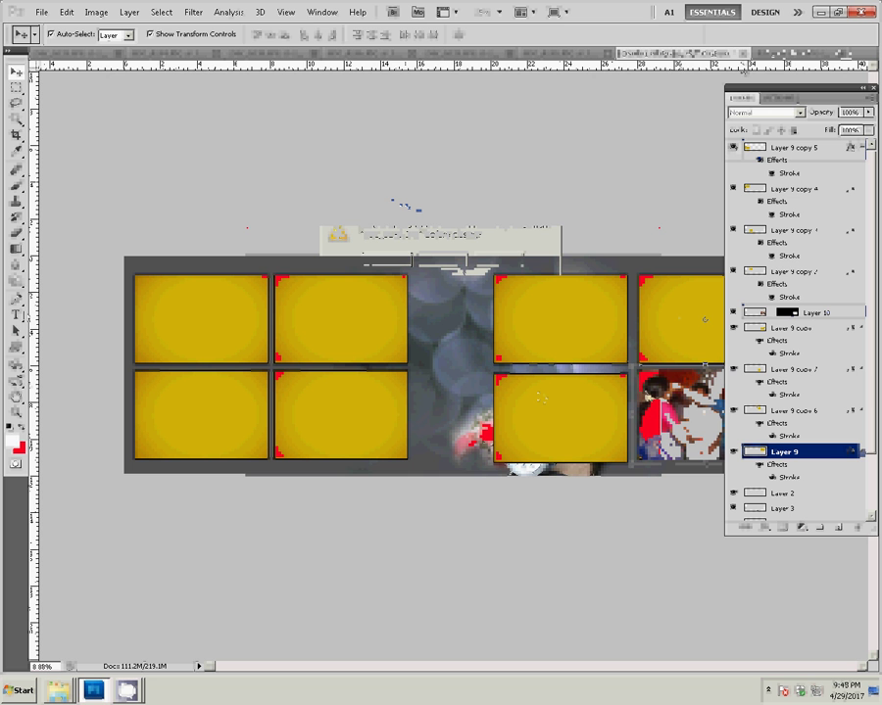
Magic Wand the top-right yellow frame and Paste Into it.
key("w")
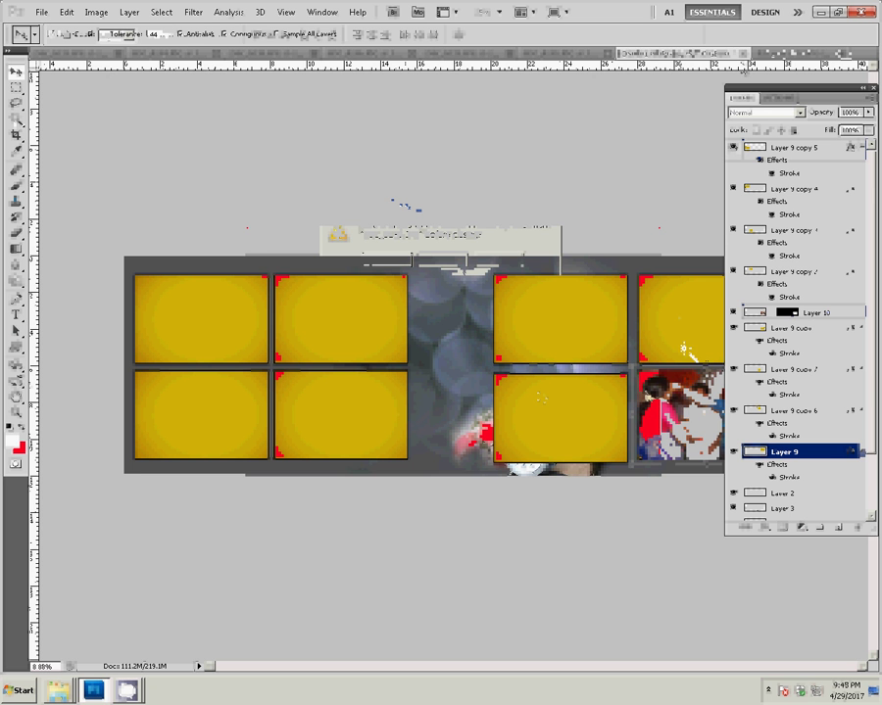
left_click(661, 307)
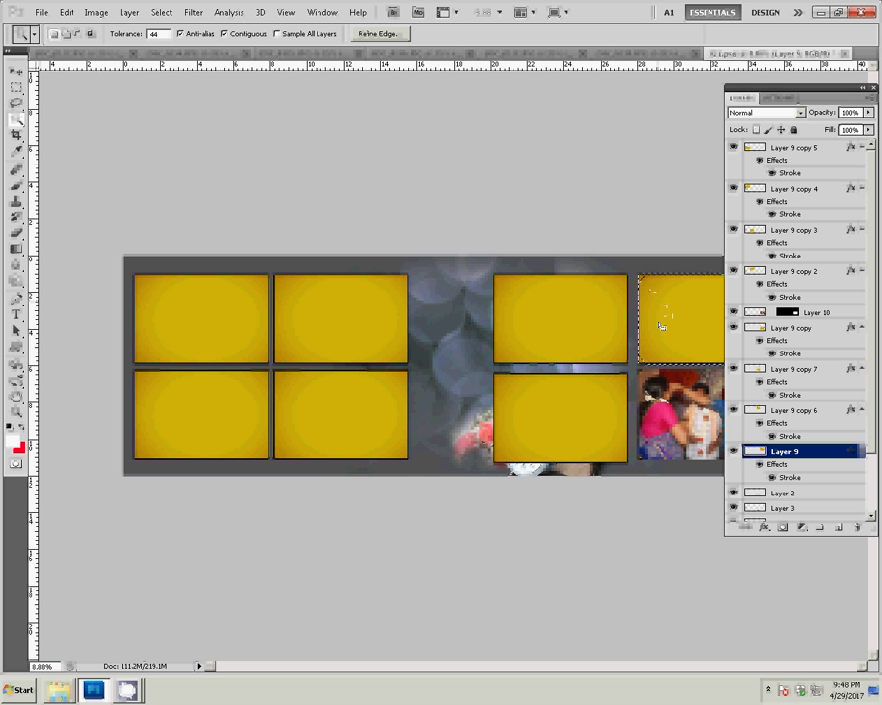
left_click(65, 10)
mouse_move(90, 132)
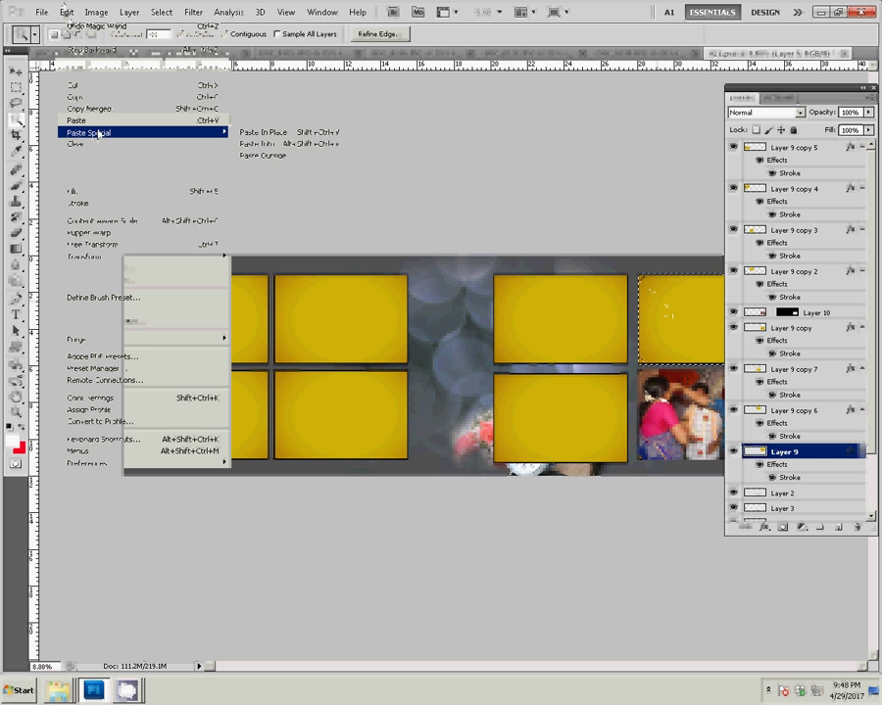
left_click(305, 145)
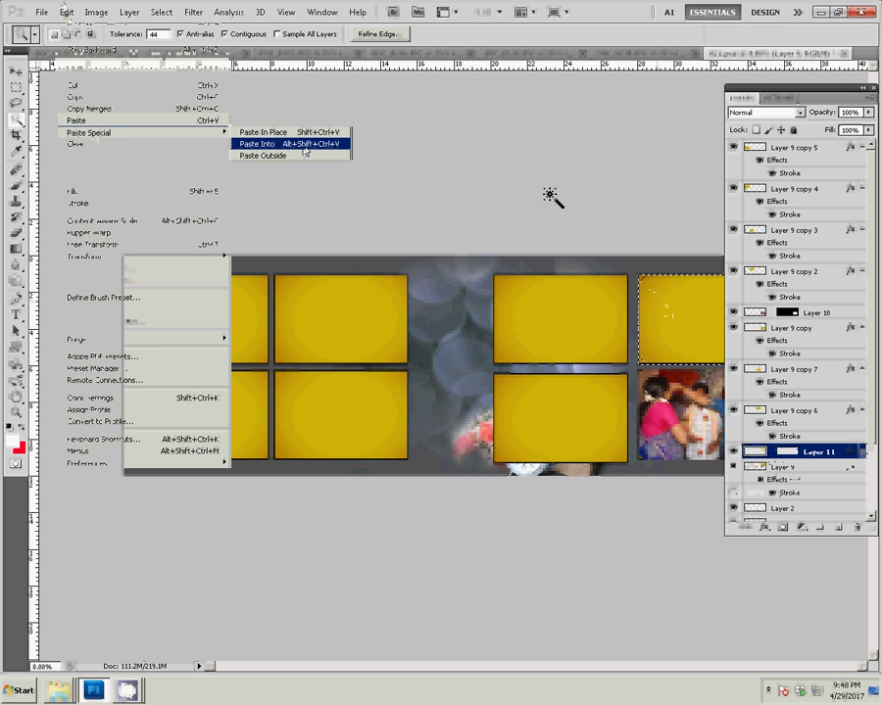
key("v")
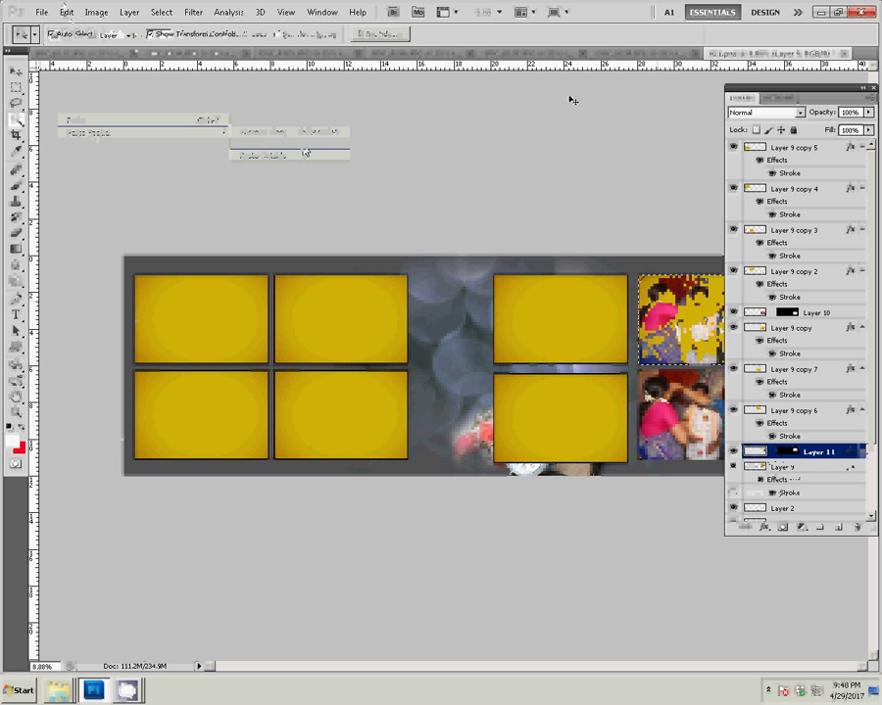
left_click(618, 53)
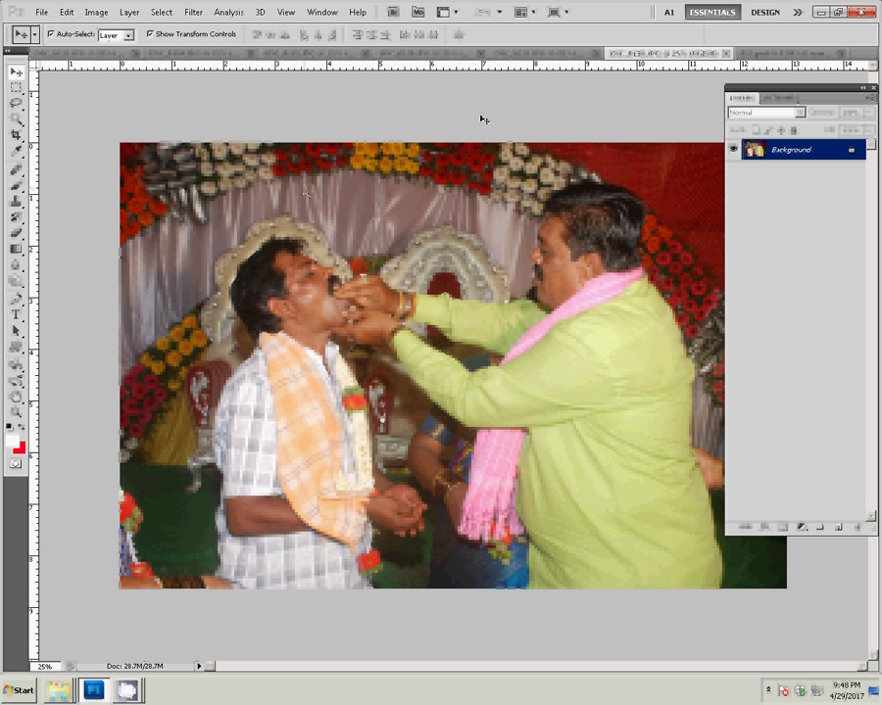
Resize the garland-exchange photo to 8 inches wide, cut it, and close it unsaved.
key("ctrl+alt+i")
key("Tab")
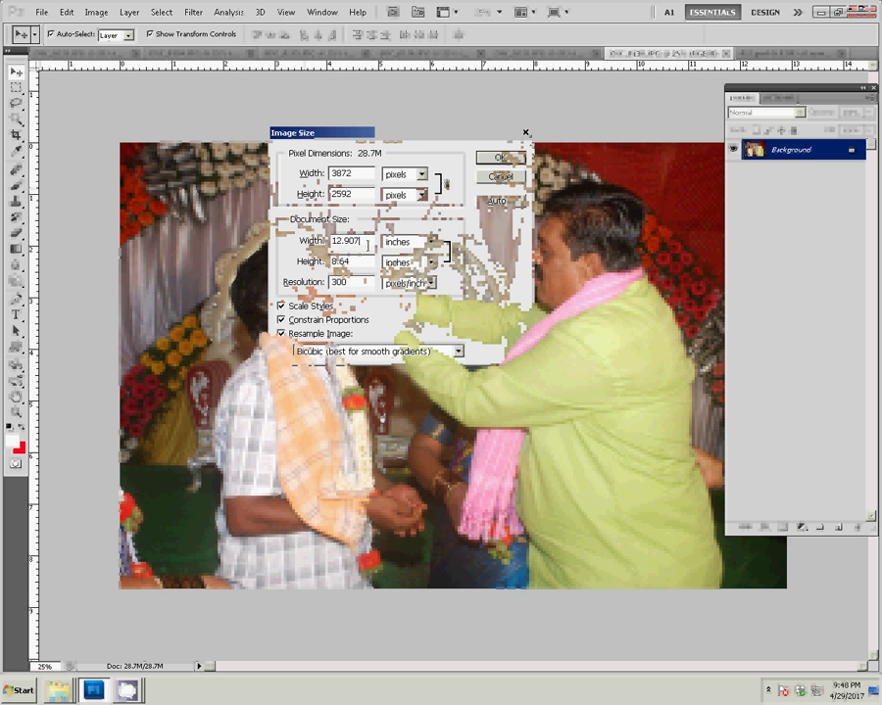
key("Tab")
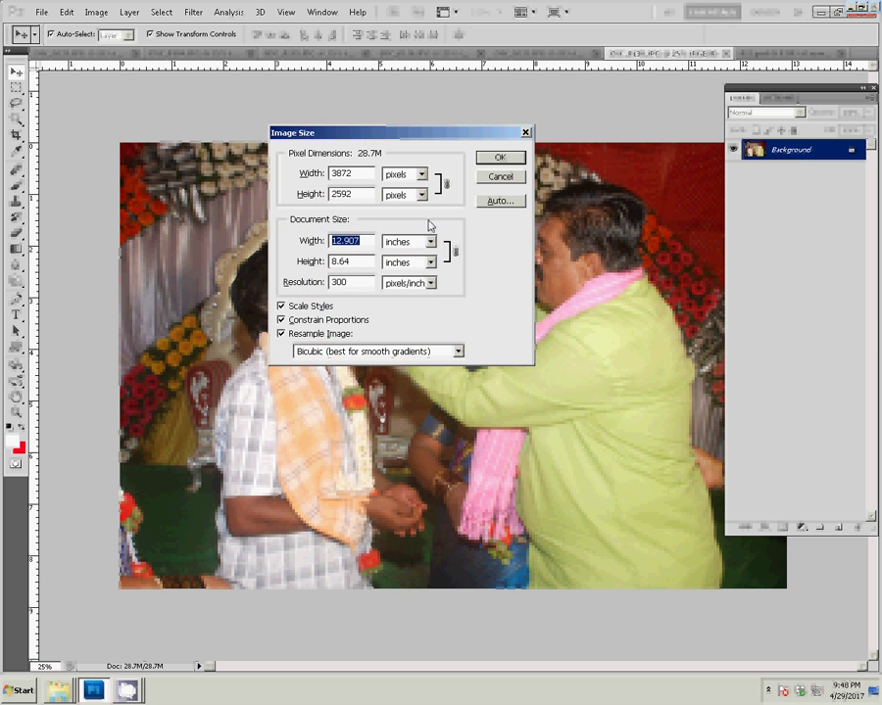
type("8")
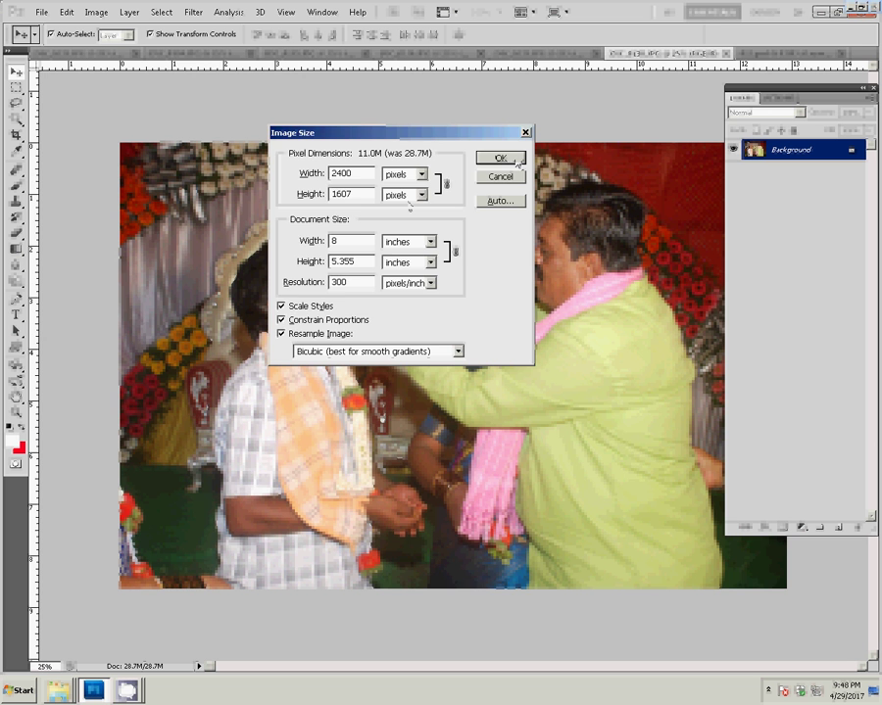
left_click(518, 162)
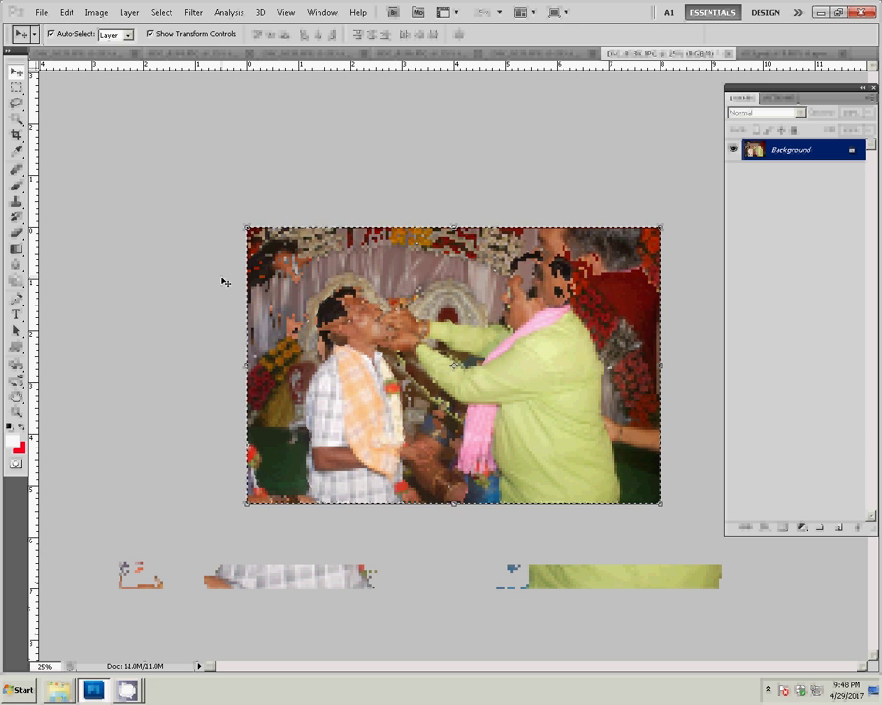
key("alt+BackSpace")
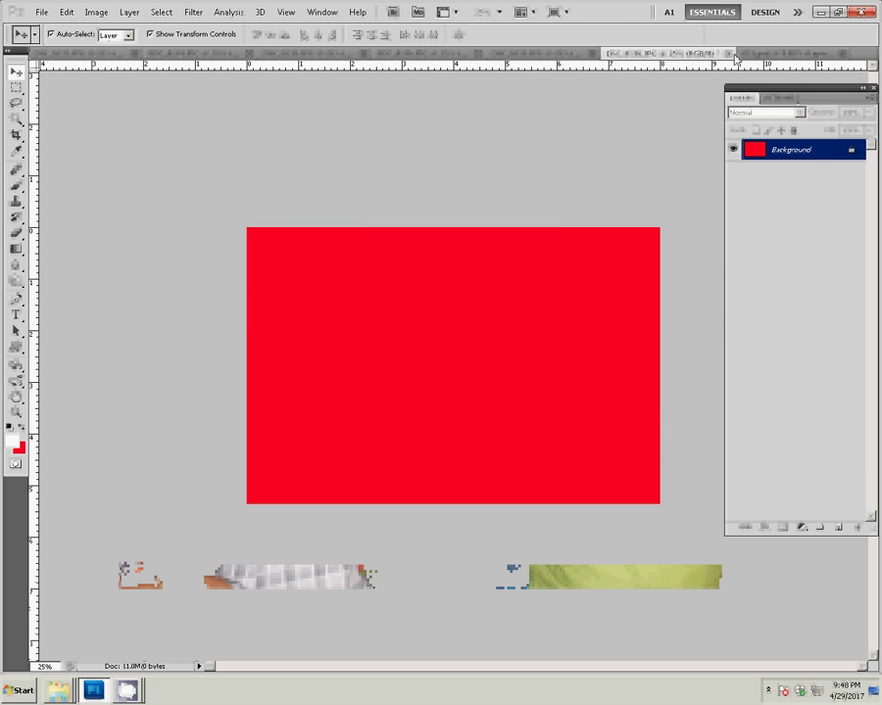
left_click(730, 54)
left_click(457, 262)
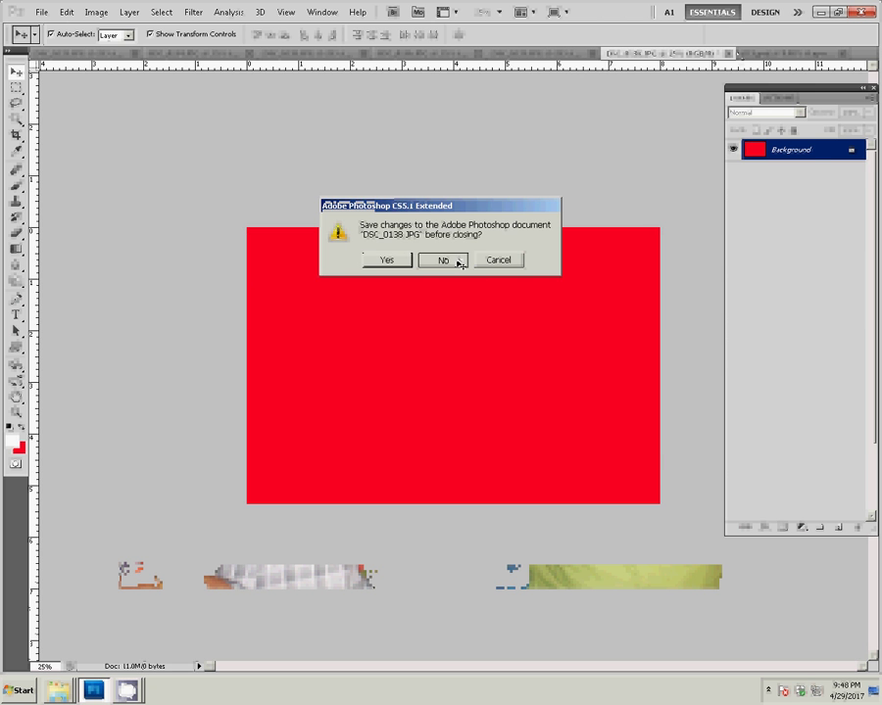
On Layer 9 copy 7, Magic Wand the lower third-column frame and Paste Into it.
left_click(530, 446)
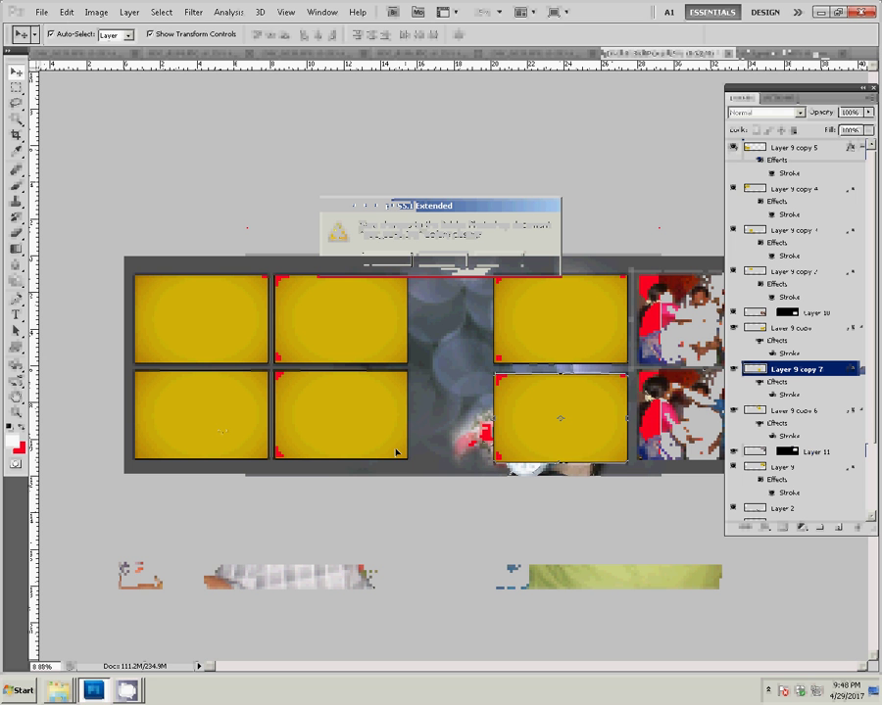
key("w")
left_click(554, 416)
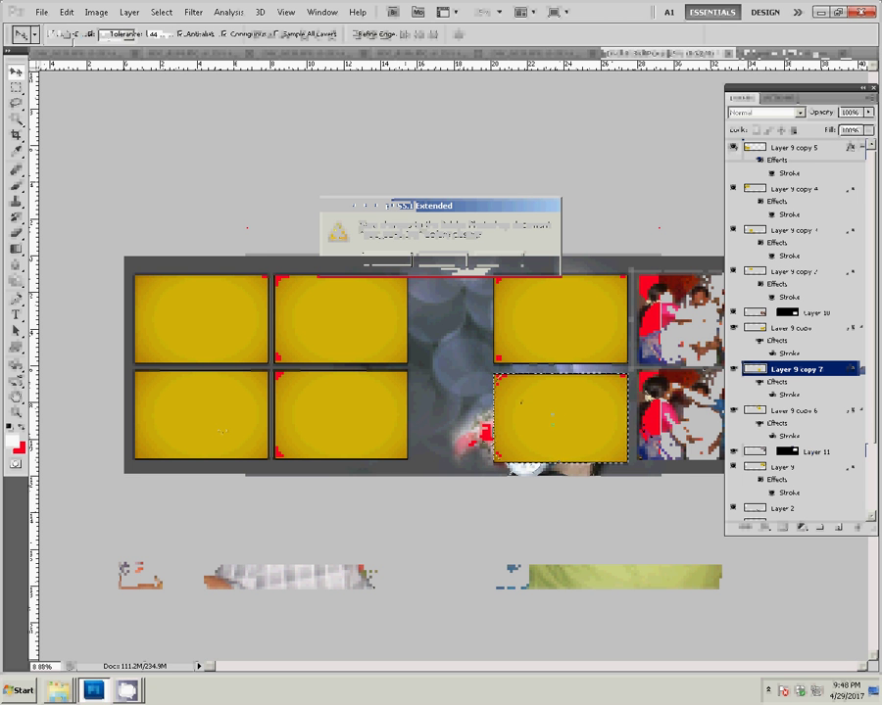
left_click(66, 11)
mouse_move(90, 133)
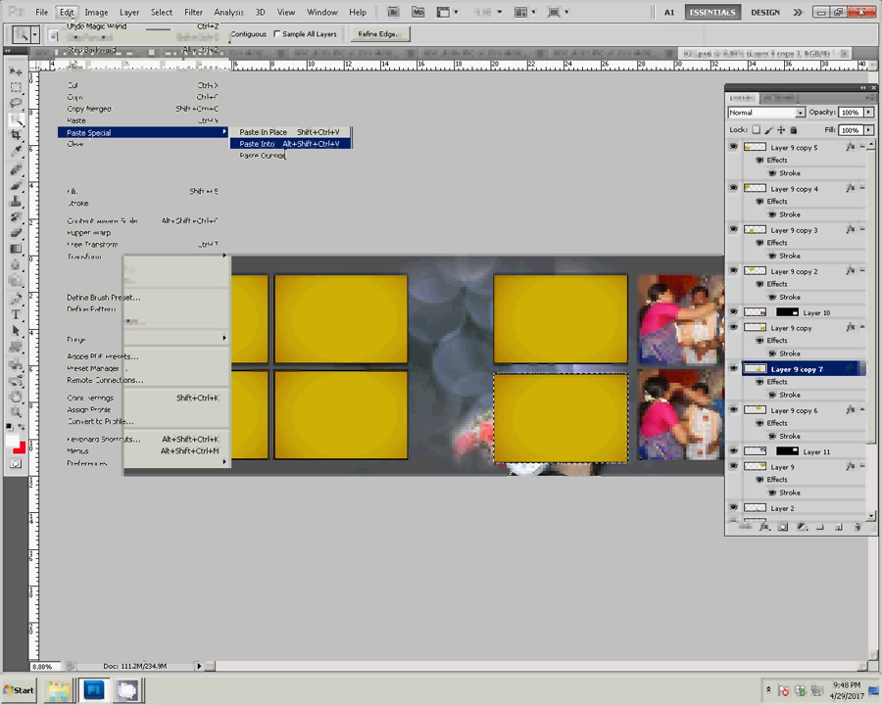
left_click(269, 145)
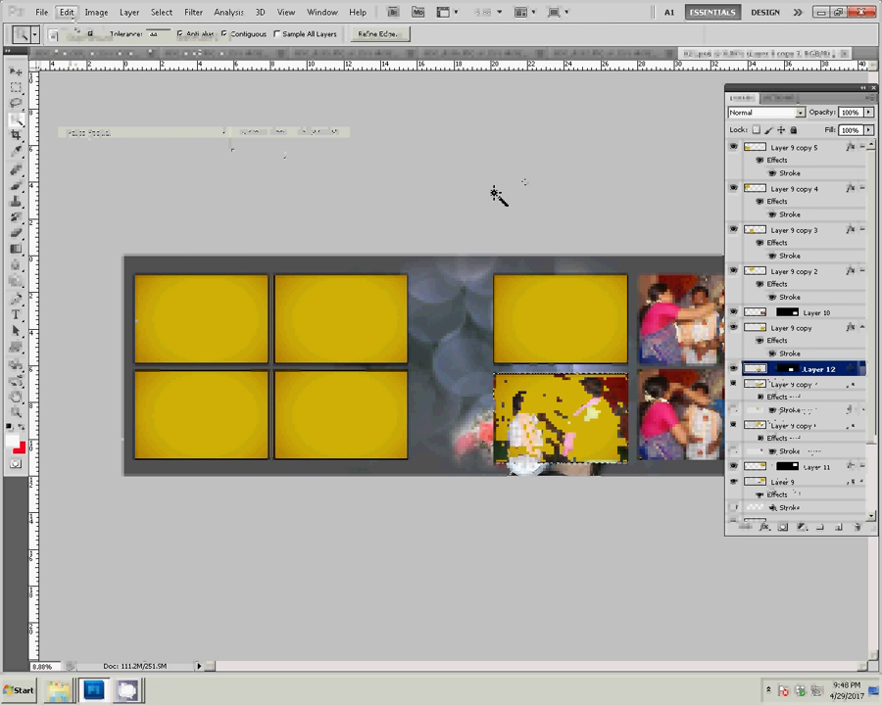
left_click(613, 55)
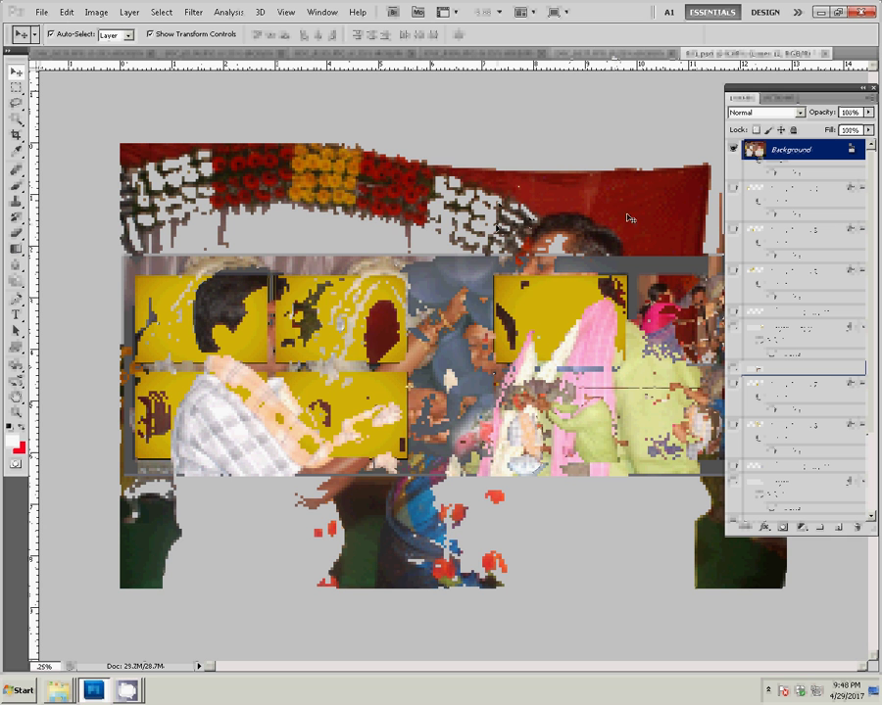
Resize the wedding photo to 8 inches wide, cut it, and close it unsaved.
key("ctrl+alt+i")
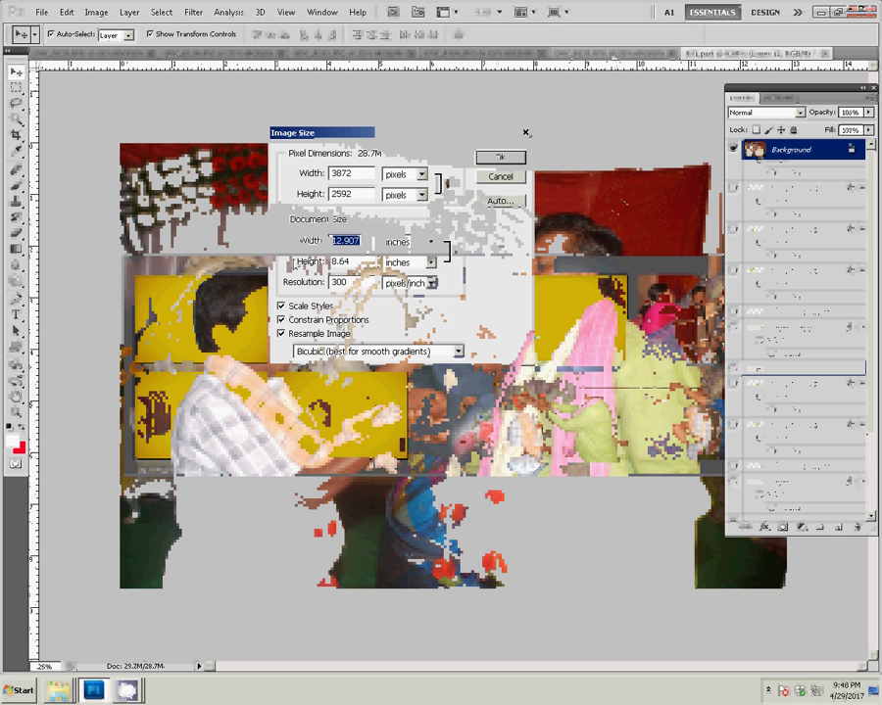
type("8")
key("Return")
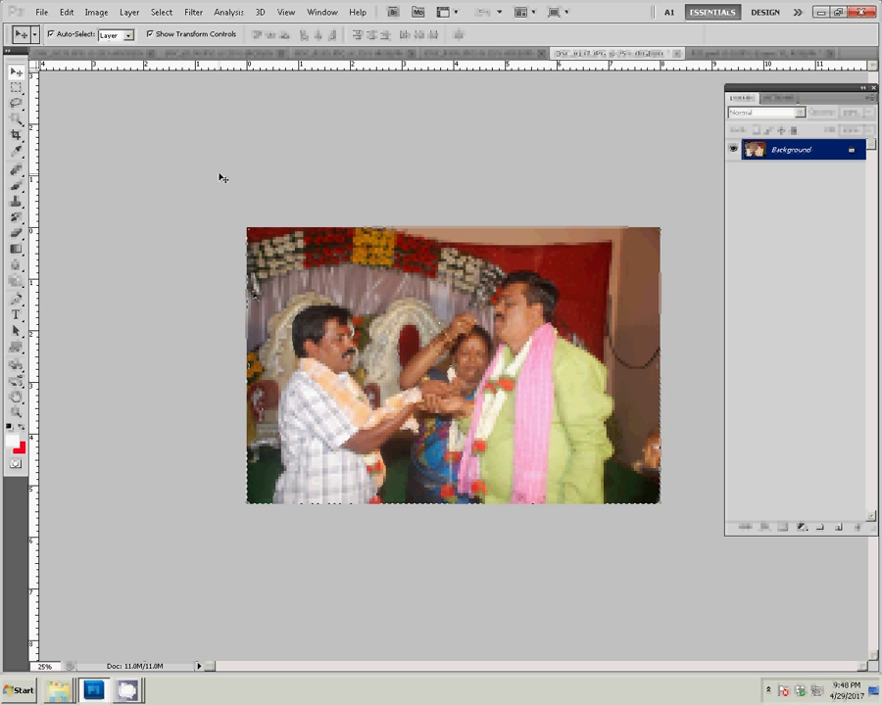
key("ctrl+BackSpace")
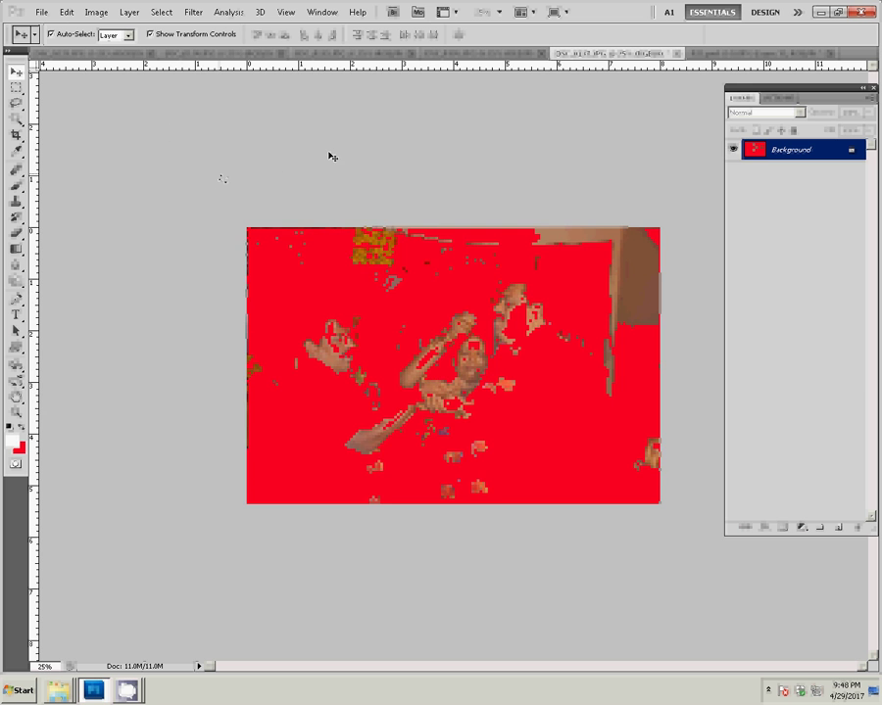
left_click(677, 53)
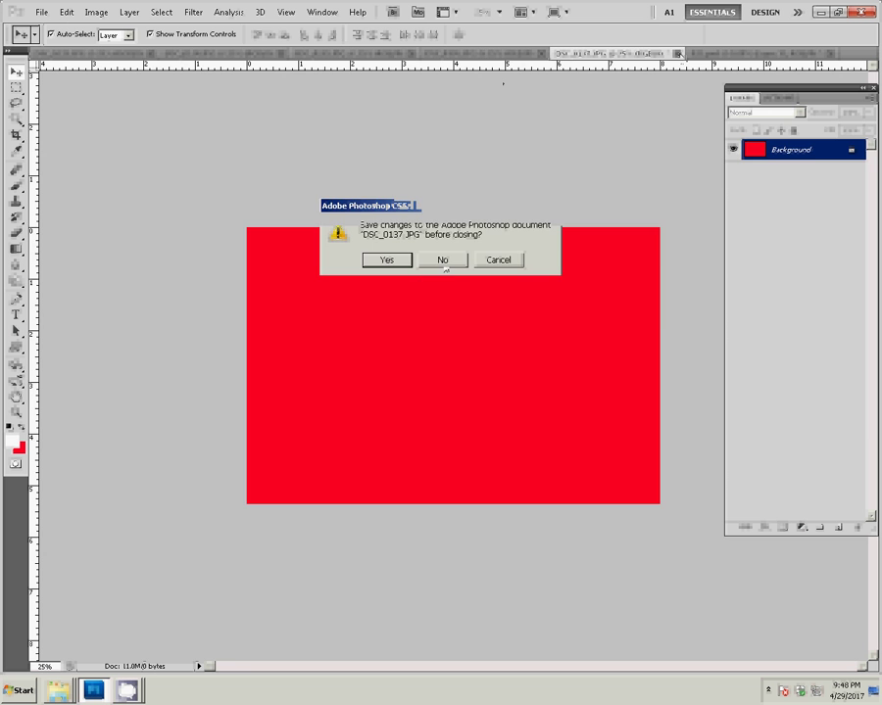
left_click(443, 261)
Paste the photo into the upper third-column frame as Layer 13.
left_click(554, 324)
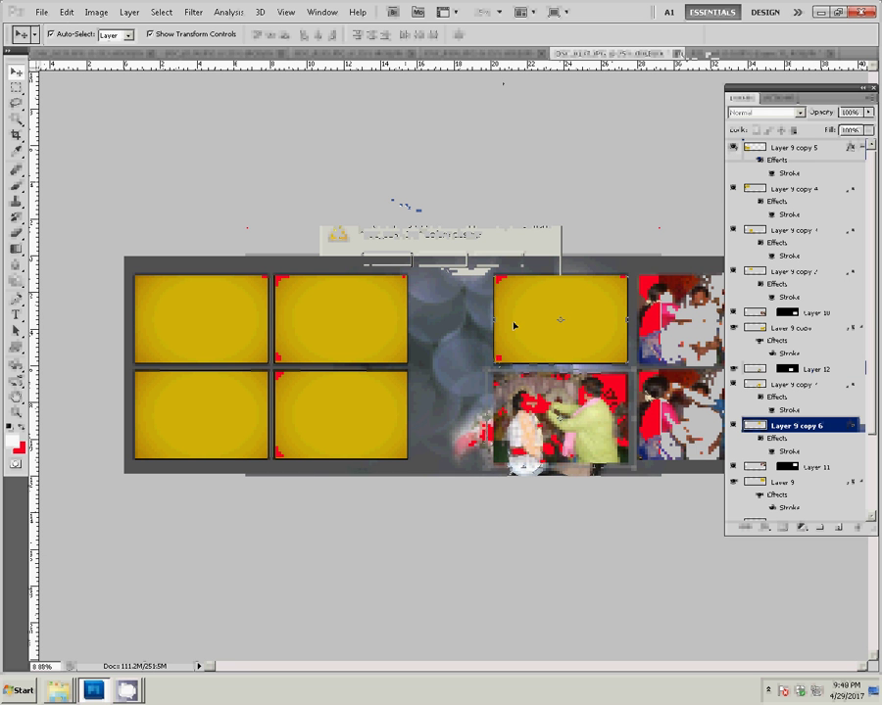
key("w")
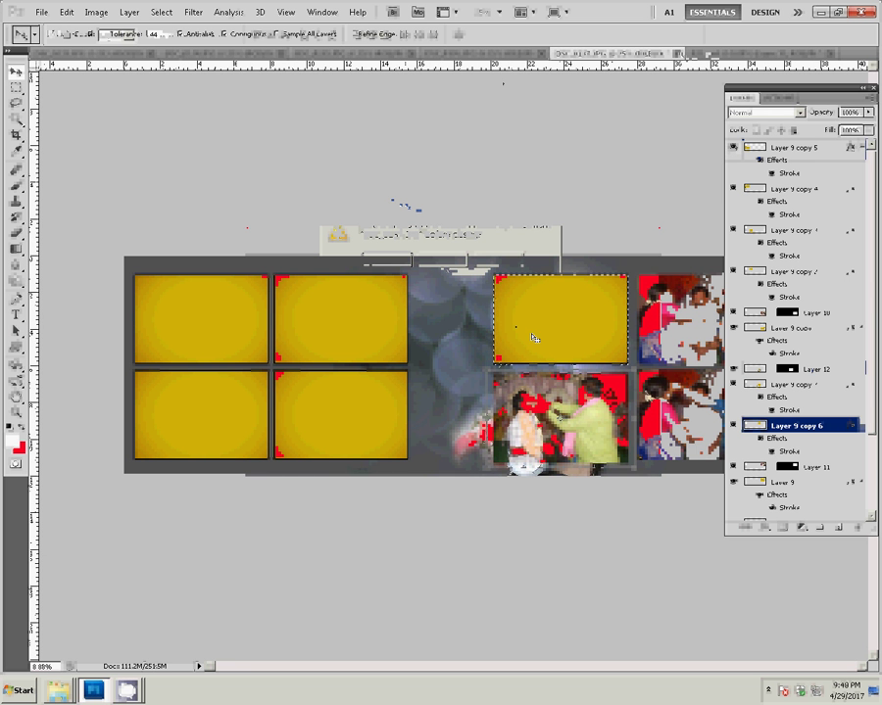
left_click(67, 12)
mouse_move(90, 132)
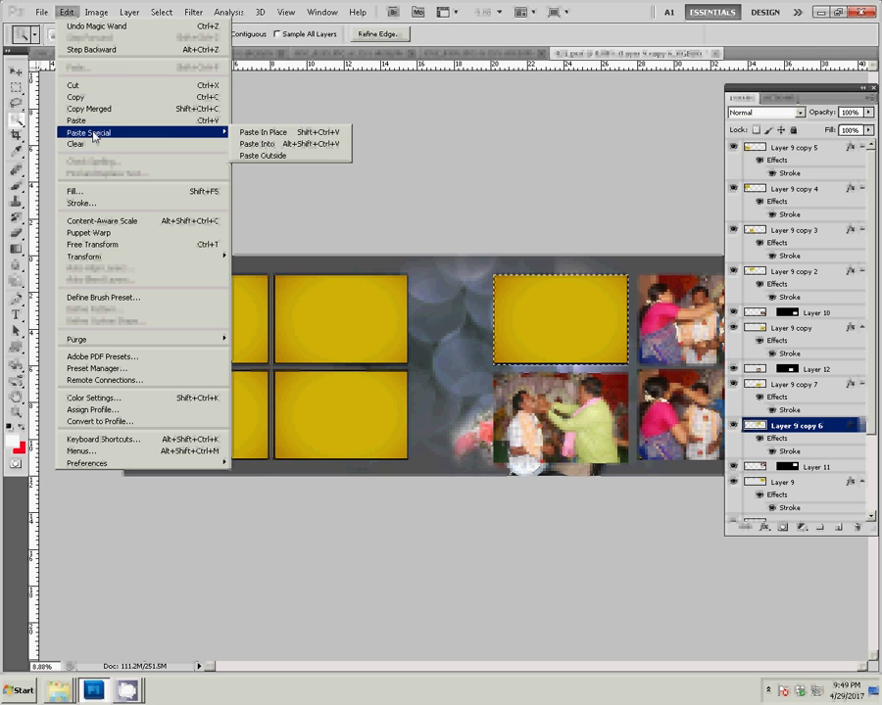
left_click(284, 145)
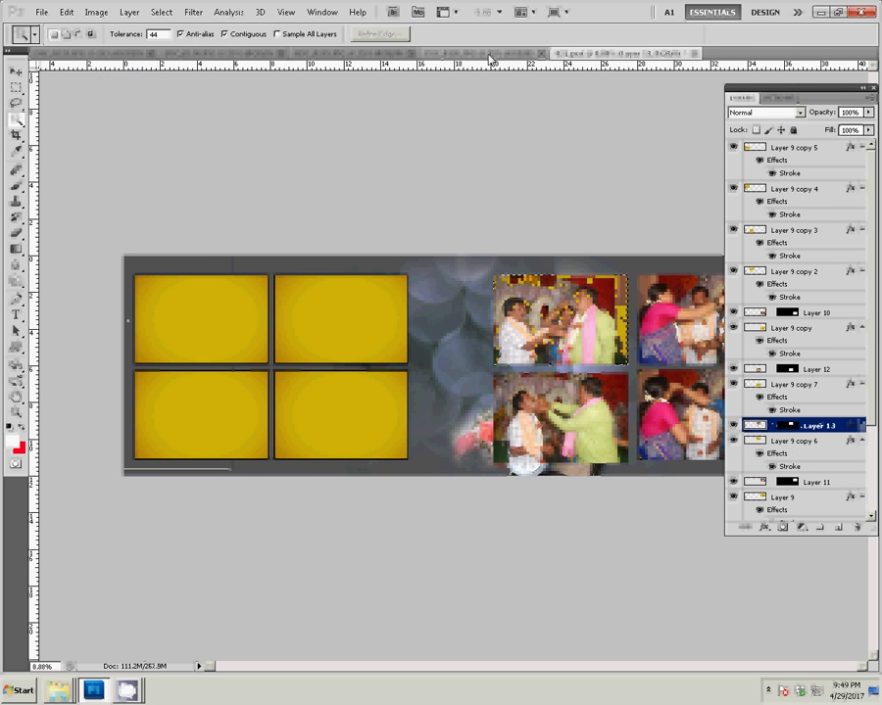
left_click(489, 57)
Resize the four-guests photo to 8 inches wide, cut it, and close it unsaved.
key("ctrl+alt+i")
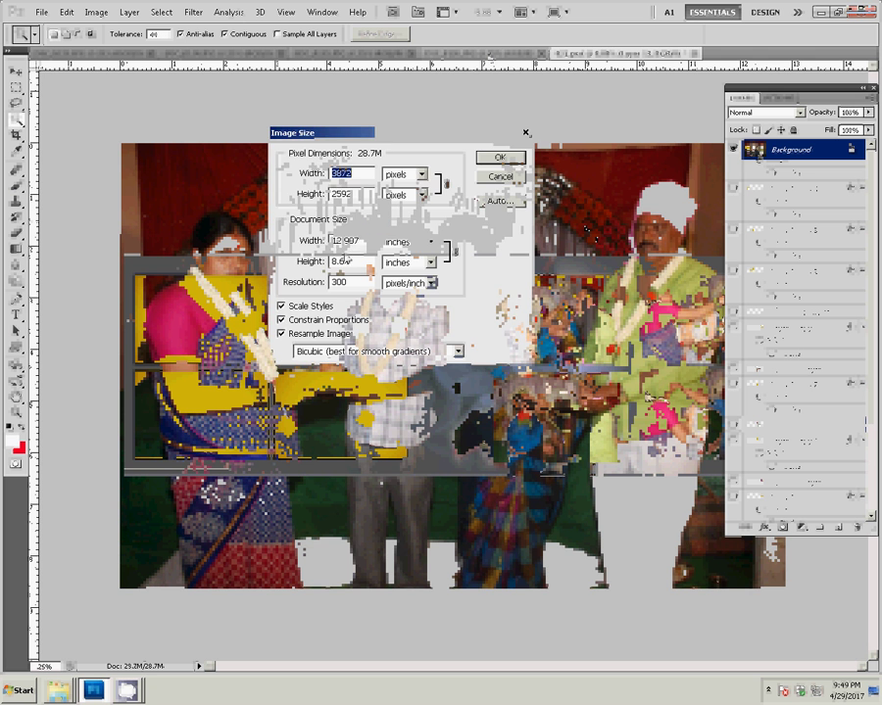
double_click(347, 241)
type("8")
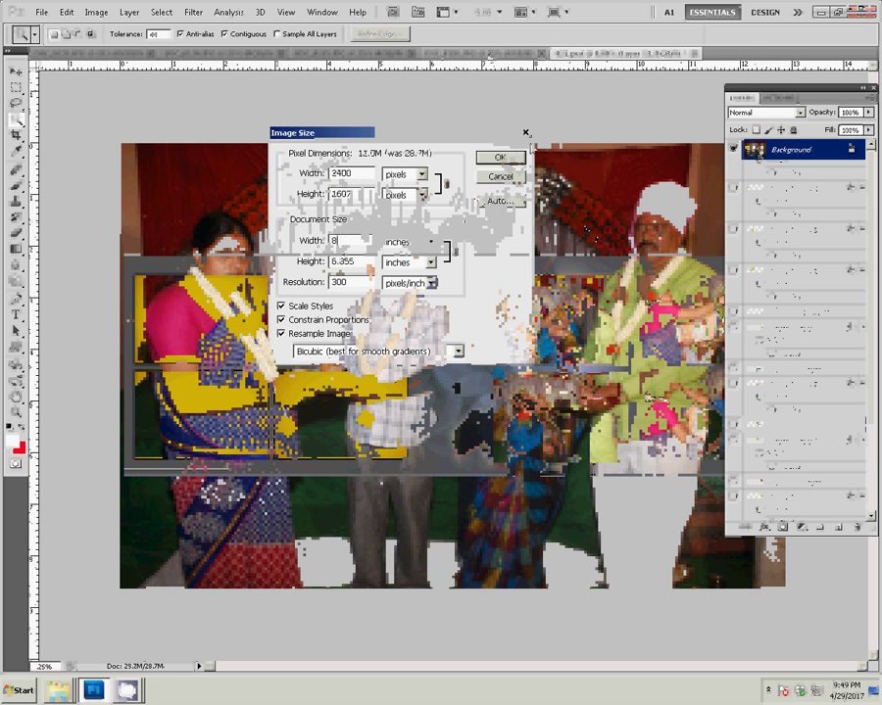
left_click(504, 158)
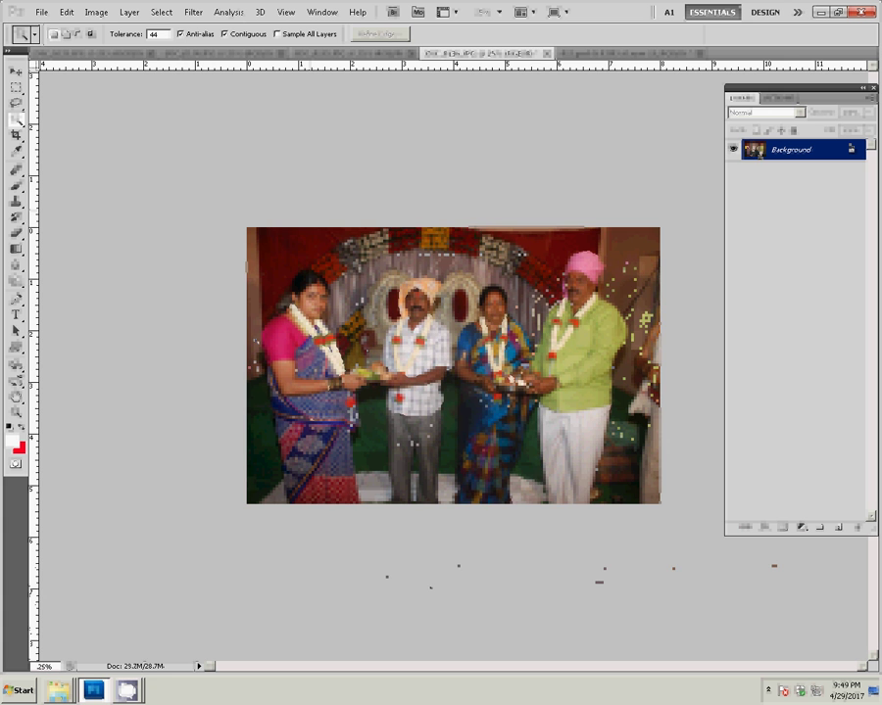
left_click(294, 236)
key("ctrl+BackSpace")
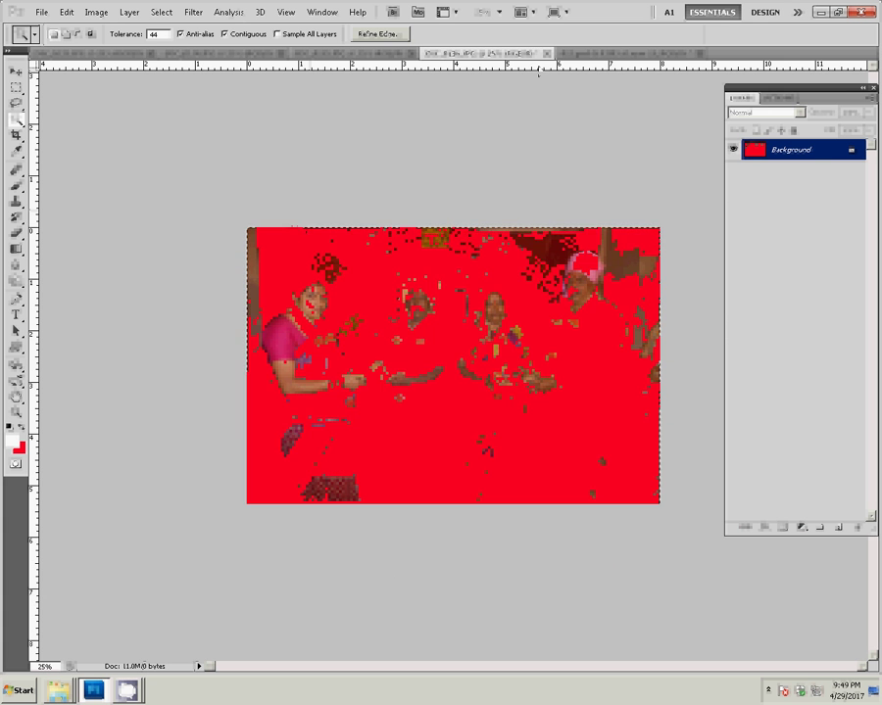
left_click(545, 53)
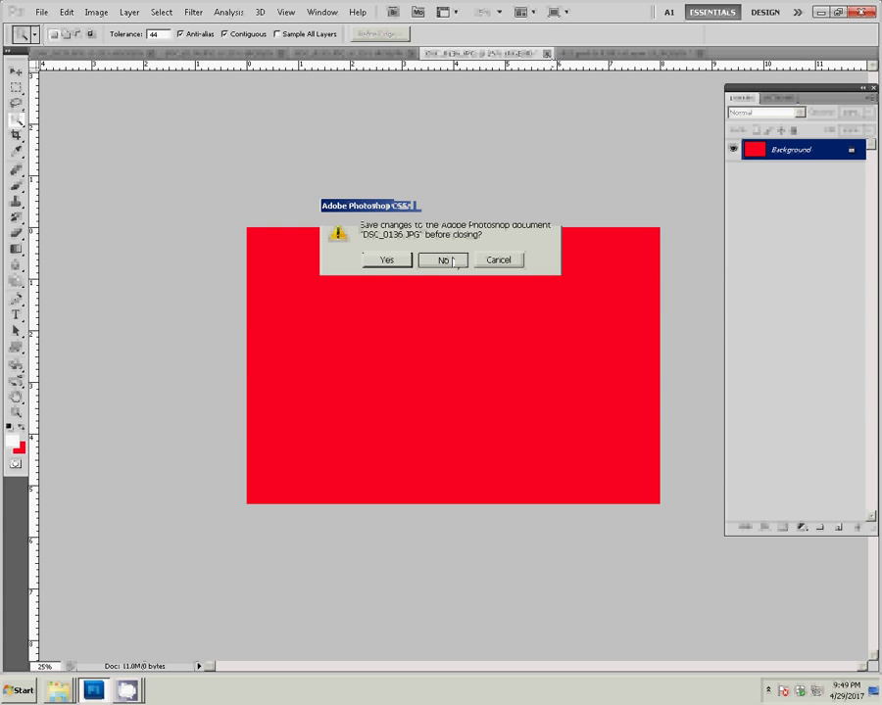
left_click(443, 259)
On Layer 9 copy 3, Magic Wand the lower second-column frame and Paste Into it.
left_click(336, 427)
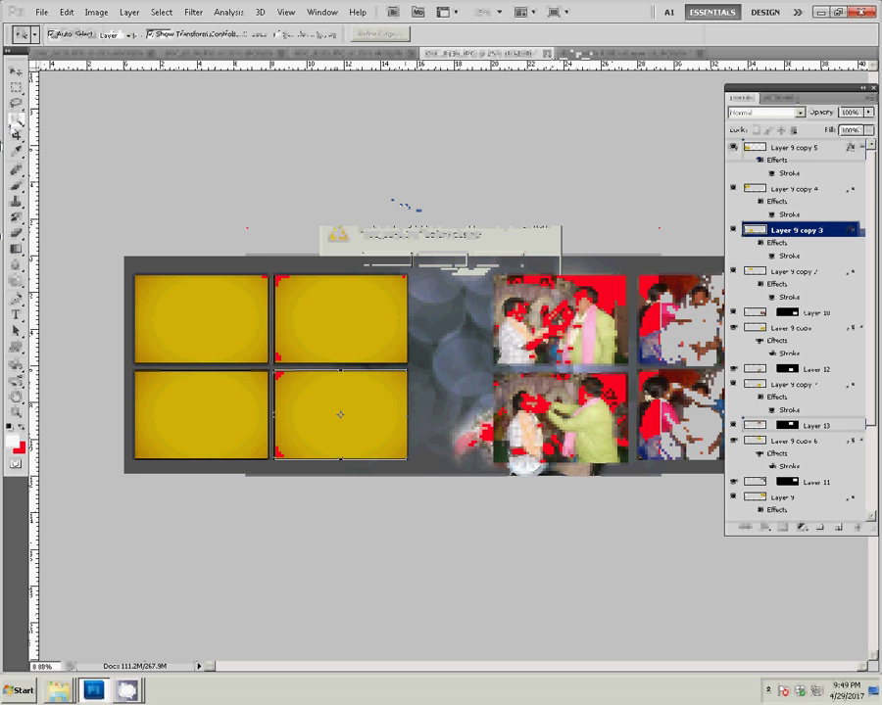
key("w")
left_click(287, 432)
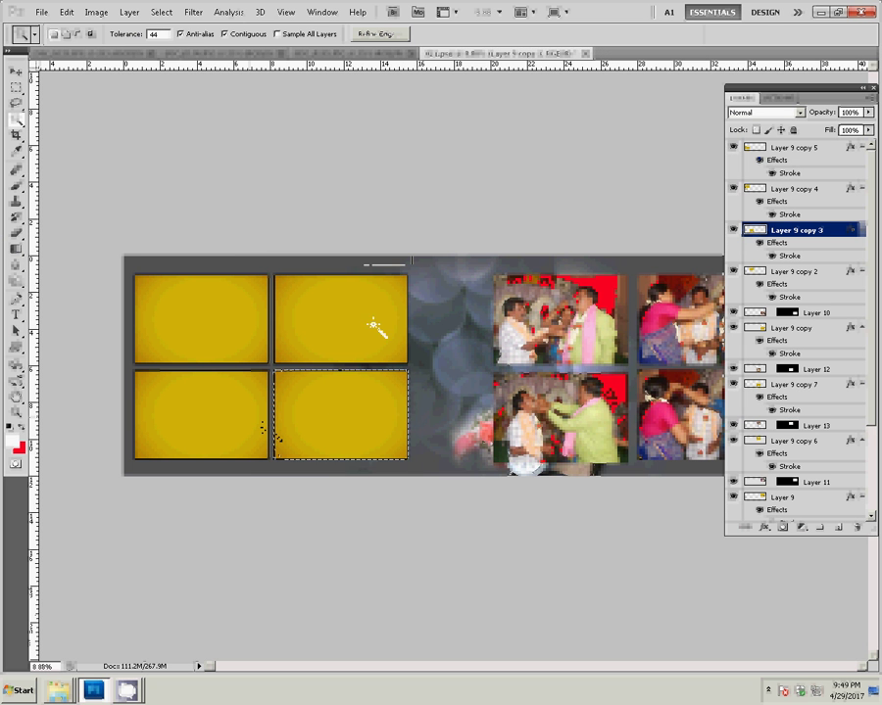
left_click(66, 11)
mouse_move(118, 132)
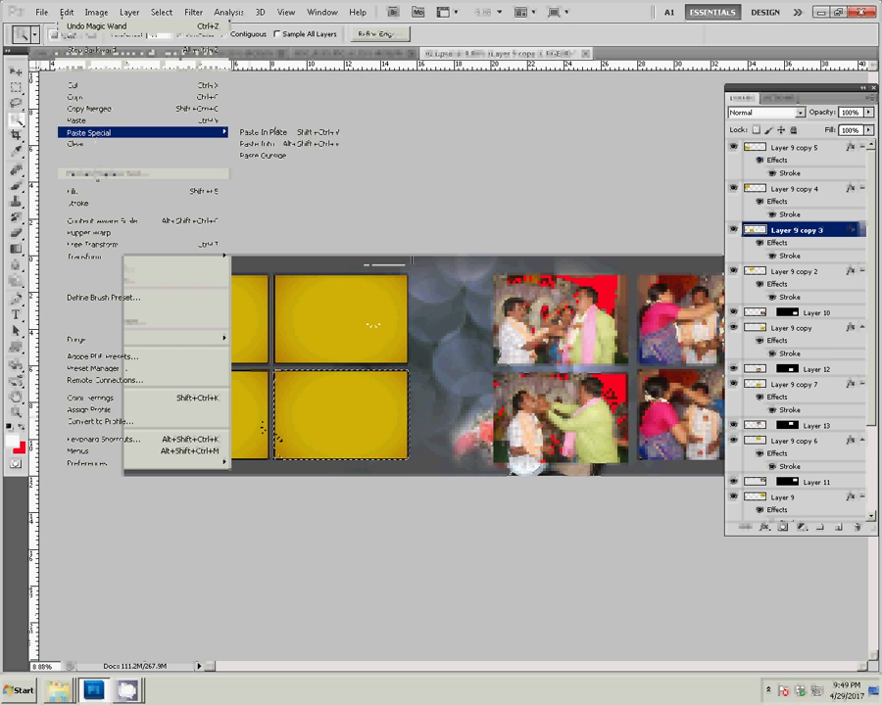
left_click(268, 147)
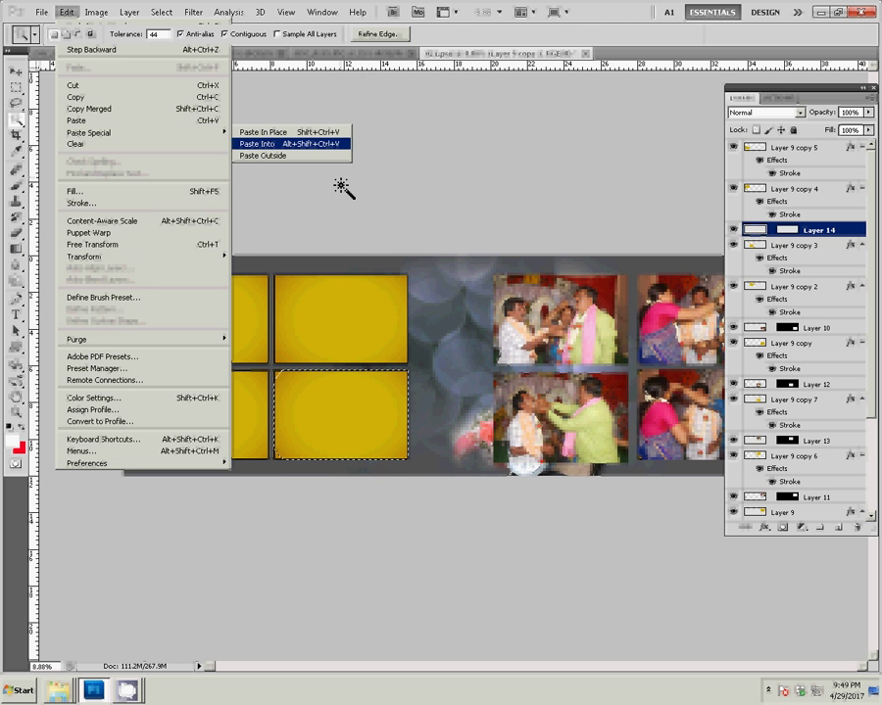
key("v")
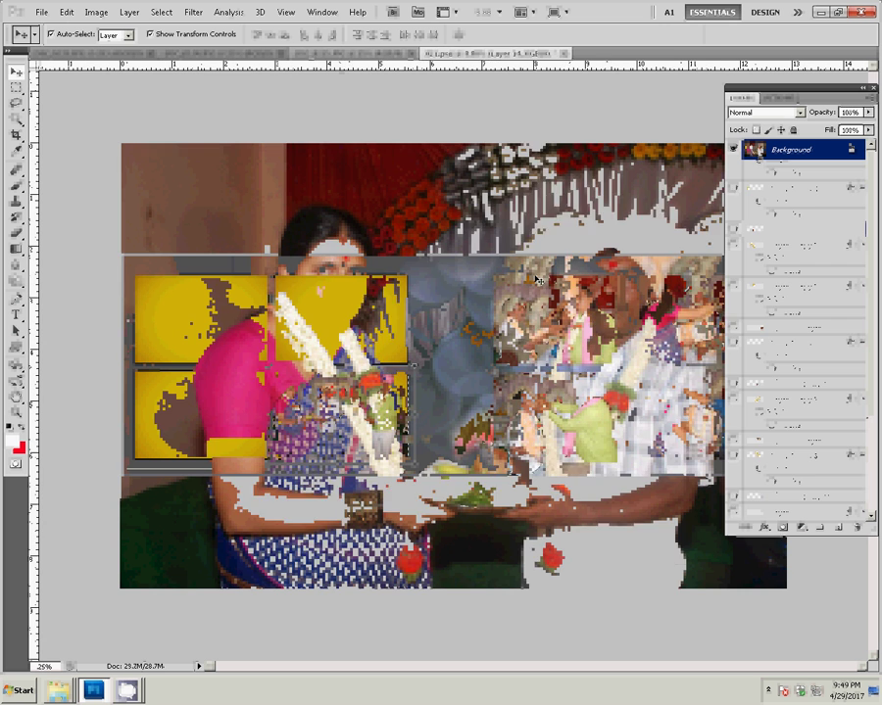
Resize the event photo to 8 inches wide, cut it, and close it unsaved.
key("ctrl+alt+i")
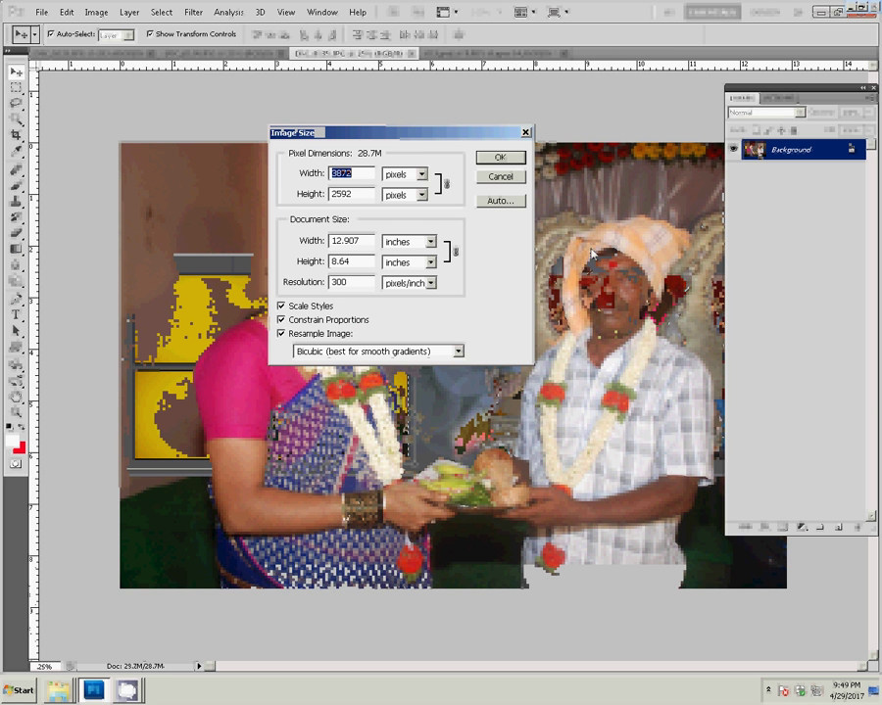
double_click(351, 241)
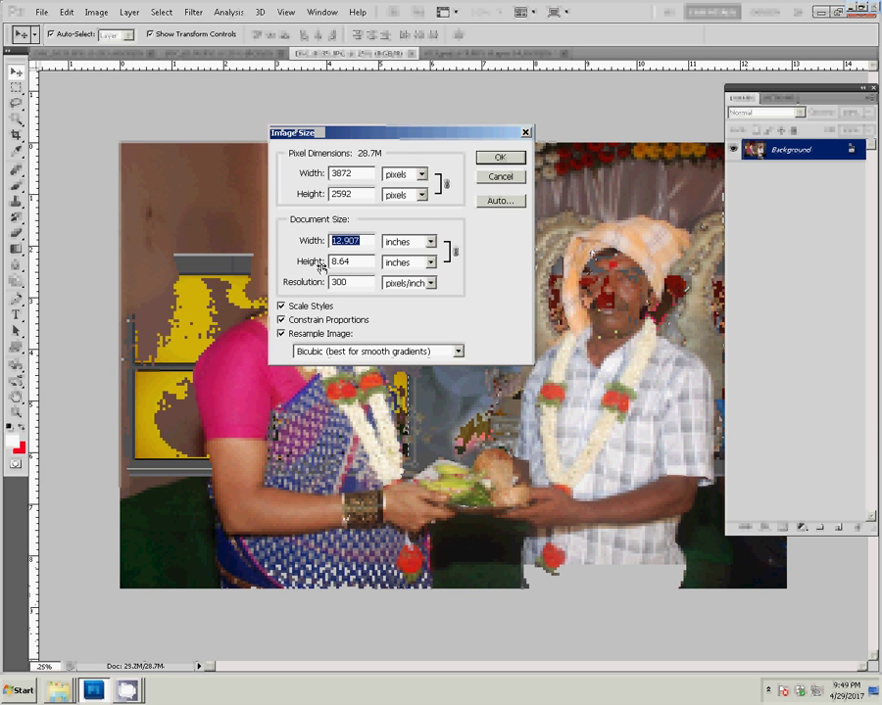
type("8")
left_click(496, 158)
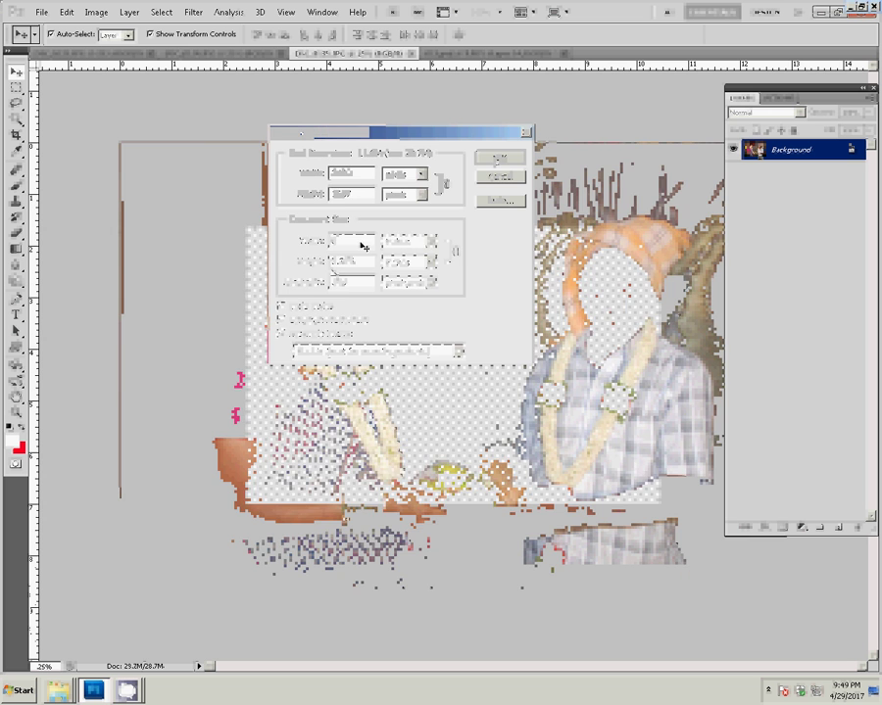
left_click(65, 12)
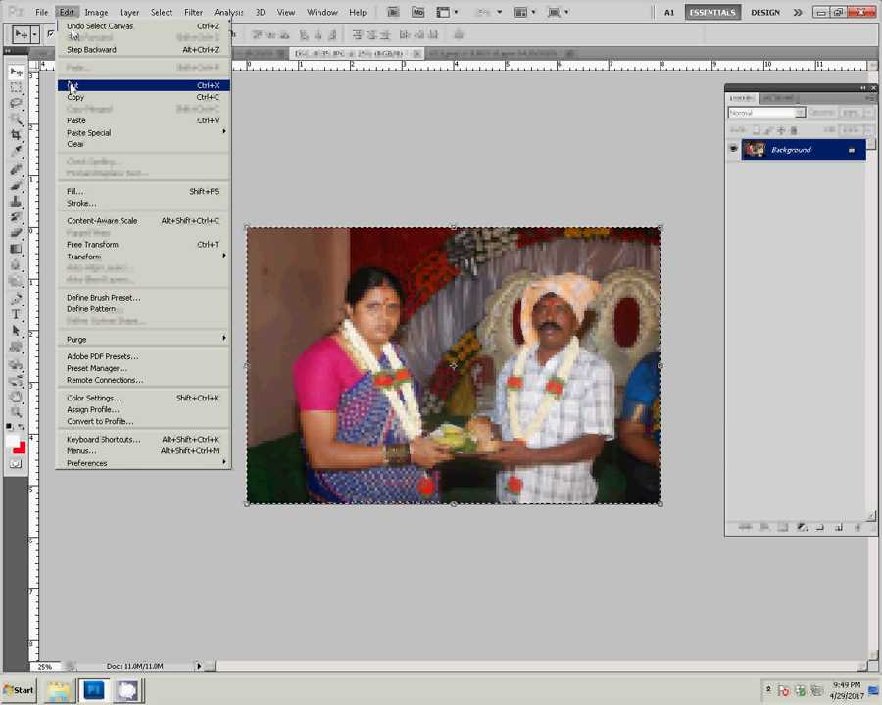
left_click(72, 88)
key("ctrl+w")
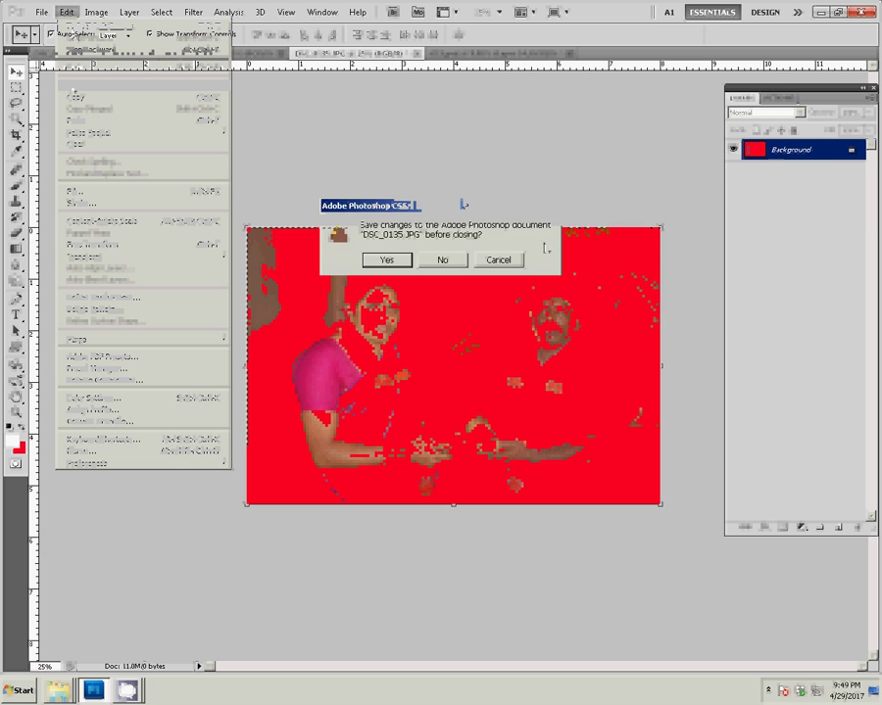
left_click(451, 261)
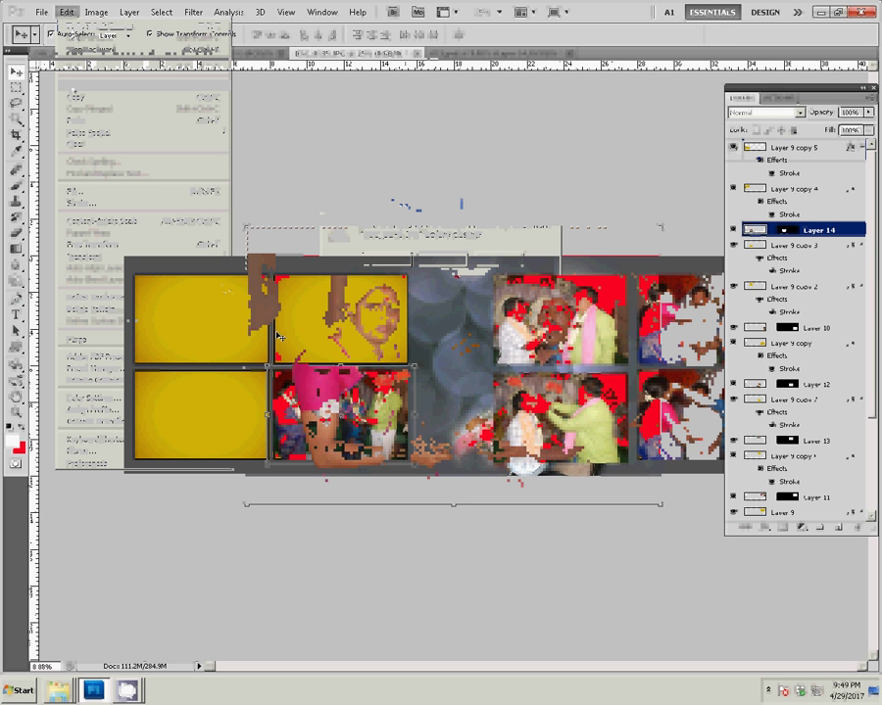
Magic Wand the upper second-column frame and Paste Into it as Layer 15.
left_click(319, 310)
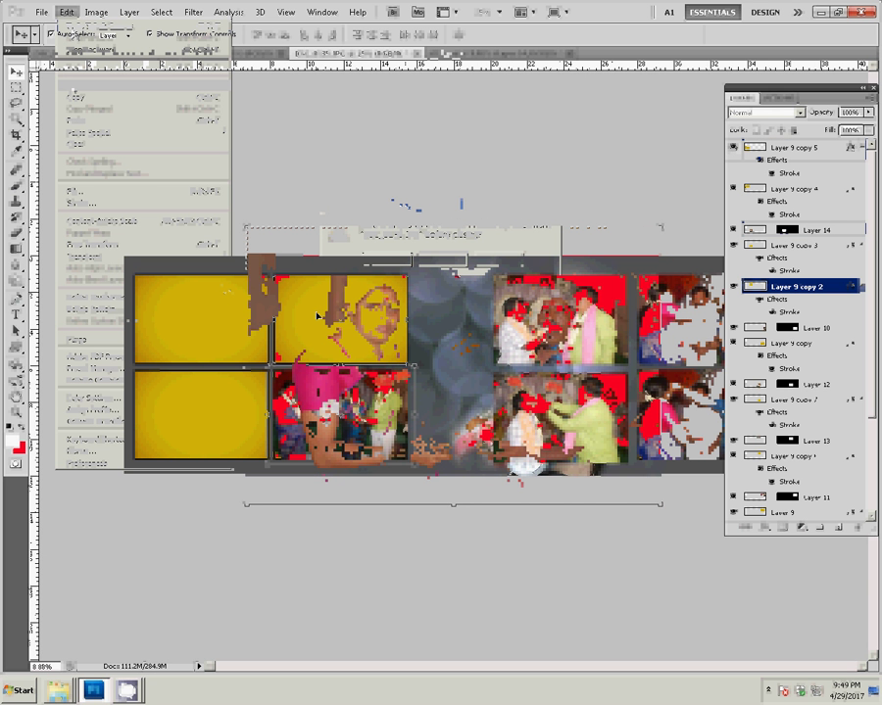
left_click(15, 118)
left_click(306, 311)
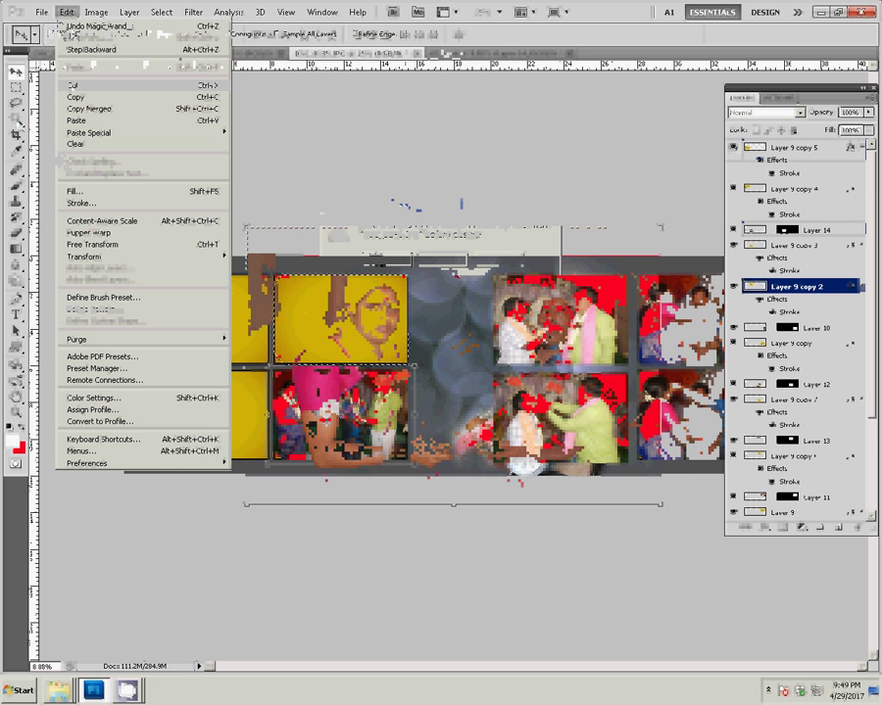
mouse_move(88, 132)
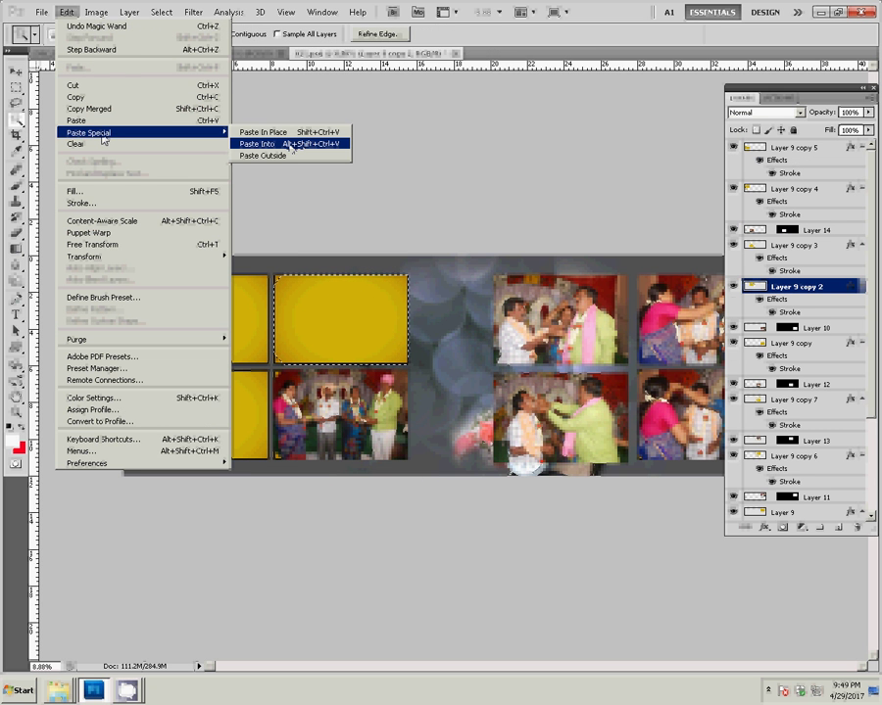
left_click(289, 144)
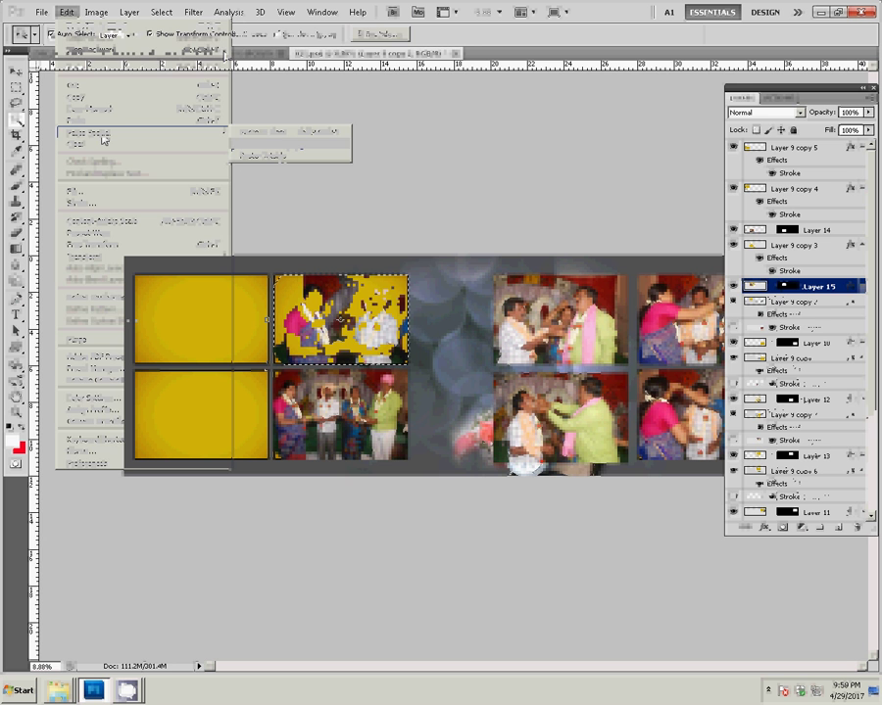
left_click(225, 54)
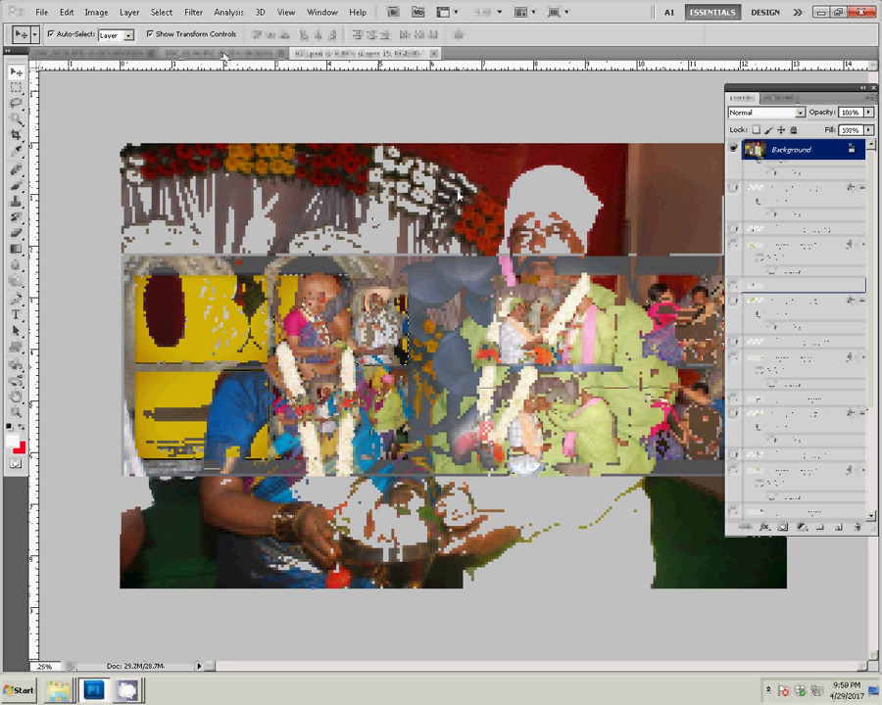
Resize the couple photo to 8 inches wide, copy it, and close it unsaved.
key("ctrl+alt+i")
key("Tab")
key("Tab")
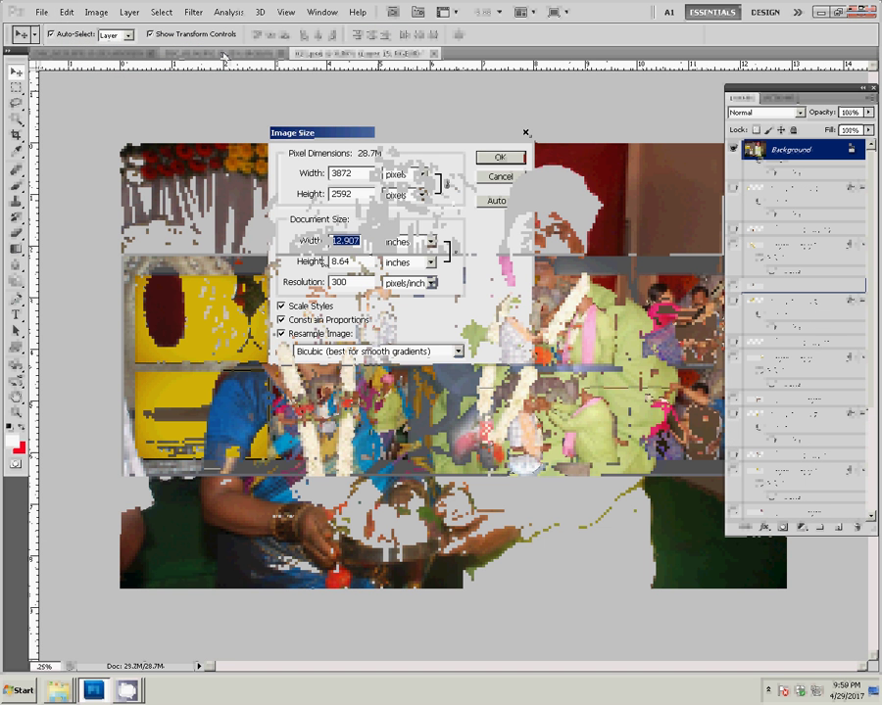
type("8")
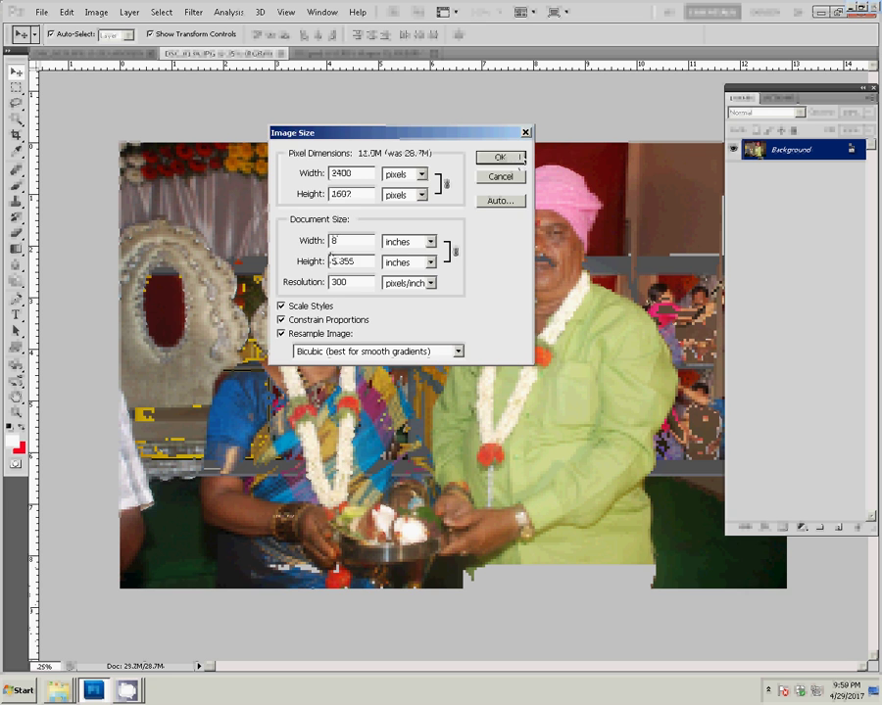
key("Return")
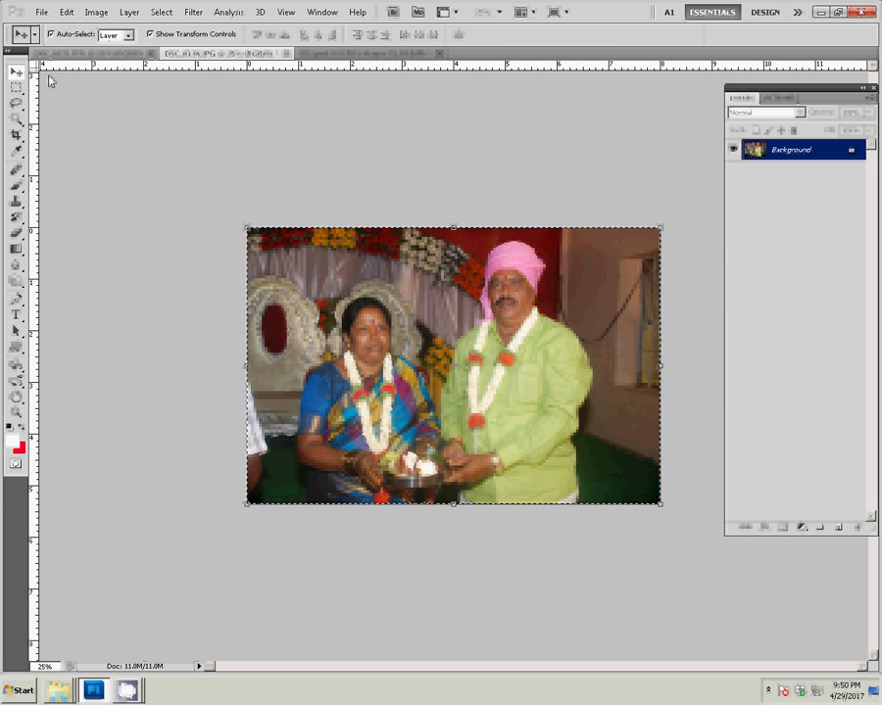
key("ctrl+BackSpace")
left_click(287, 53)
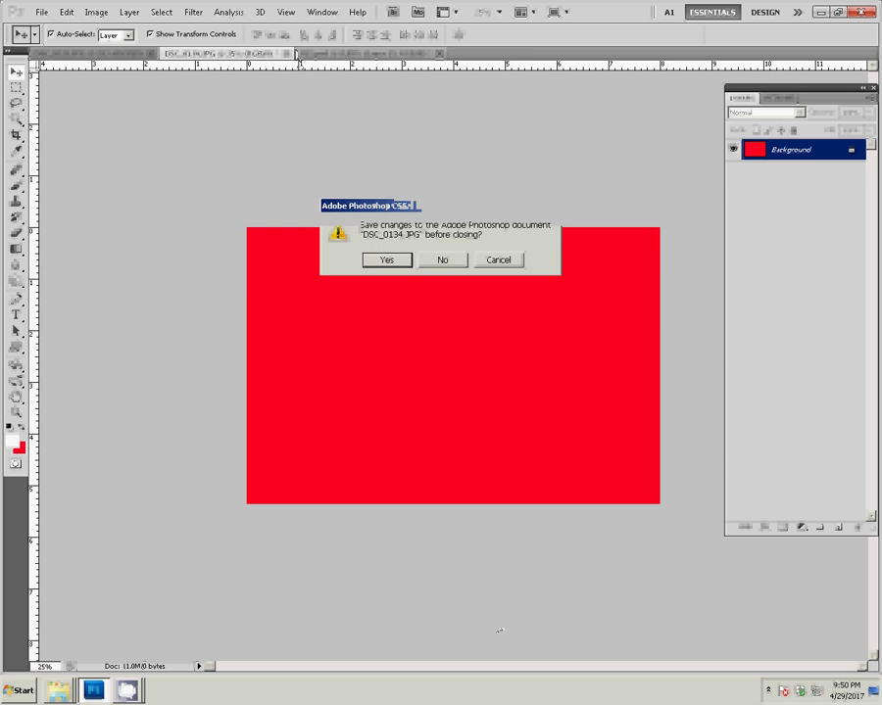
left_click(445, 258)
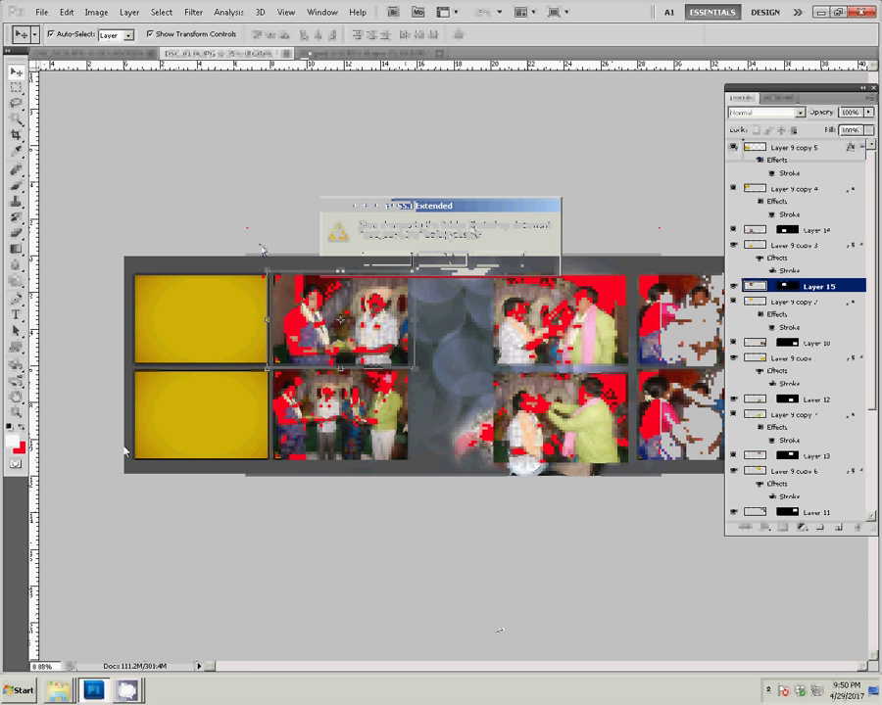
Magic Wand the lower-left yellow frame and Paste Into it as Layer 16.
left_click(157, 441)
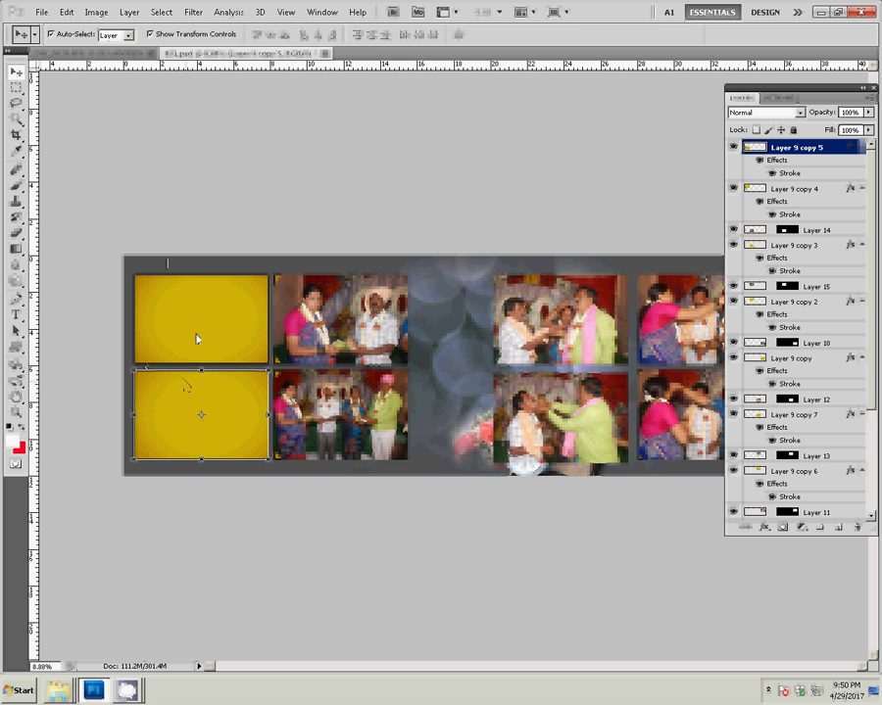
key("w")
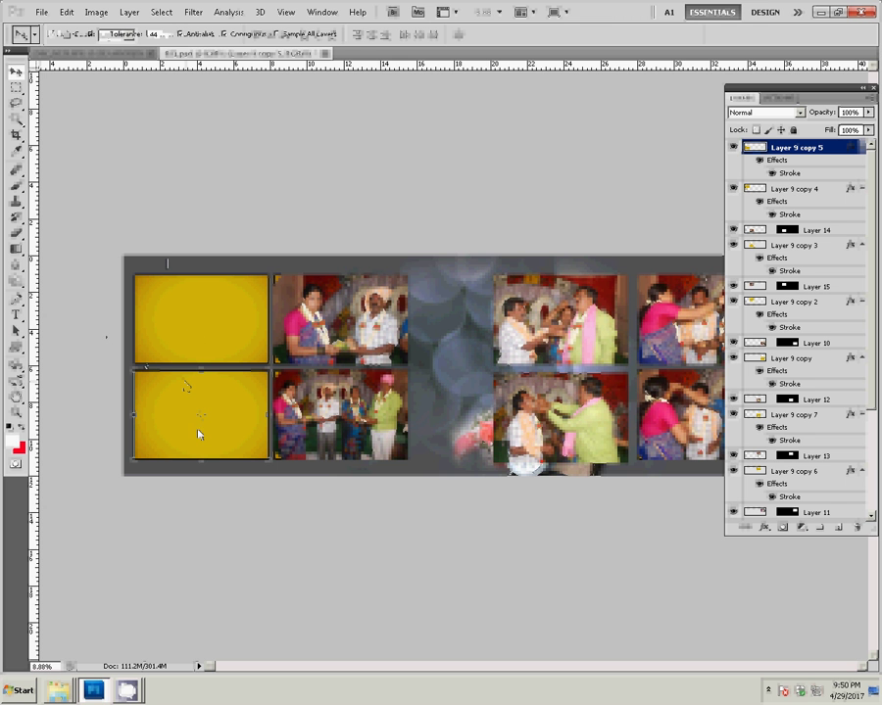
left_click(172, 412)
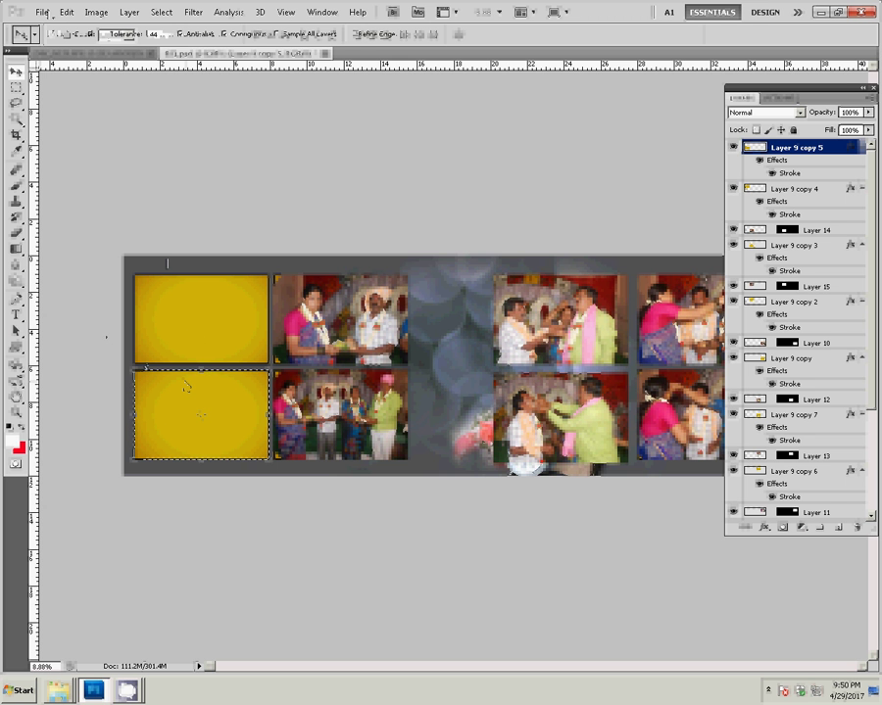
left_click(65, 12)
mouse_move(90, 133)
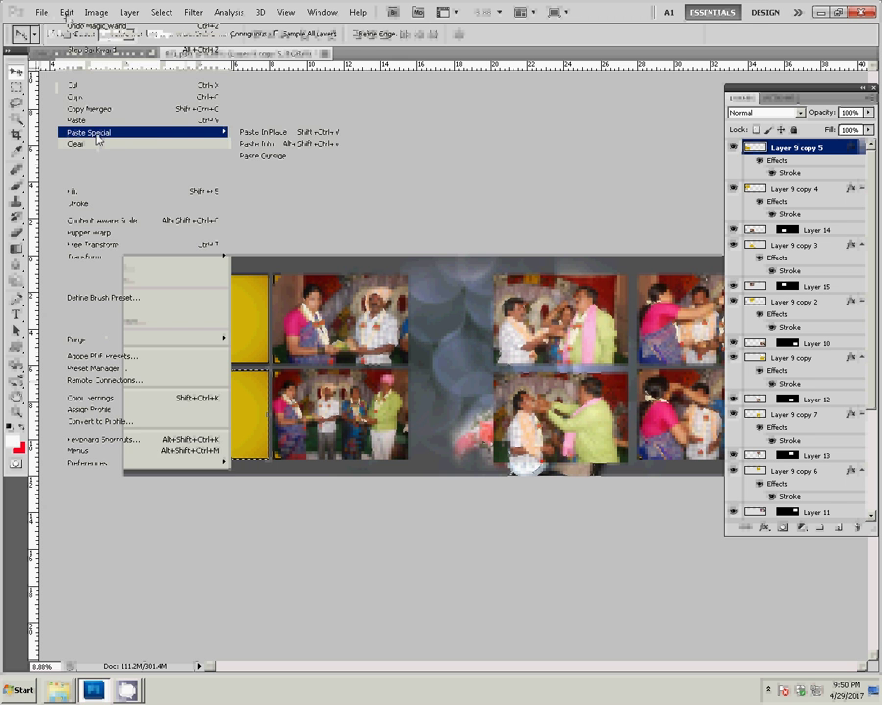
left_click(284, 146)
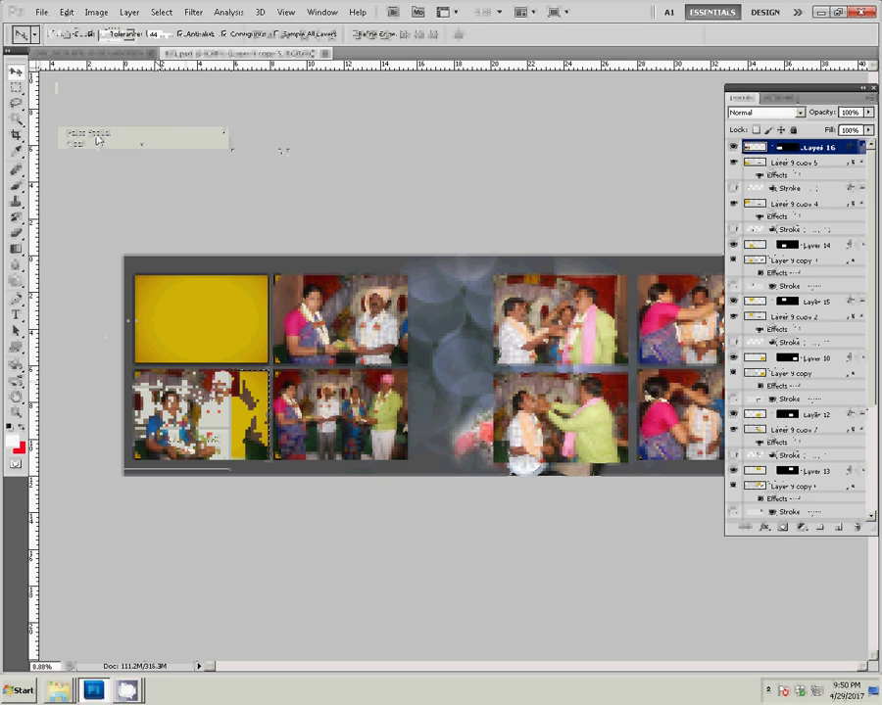
left_click(96, 53)
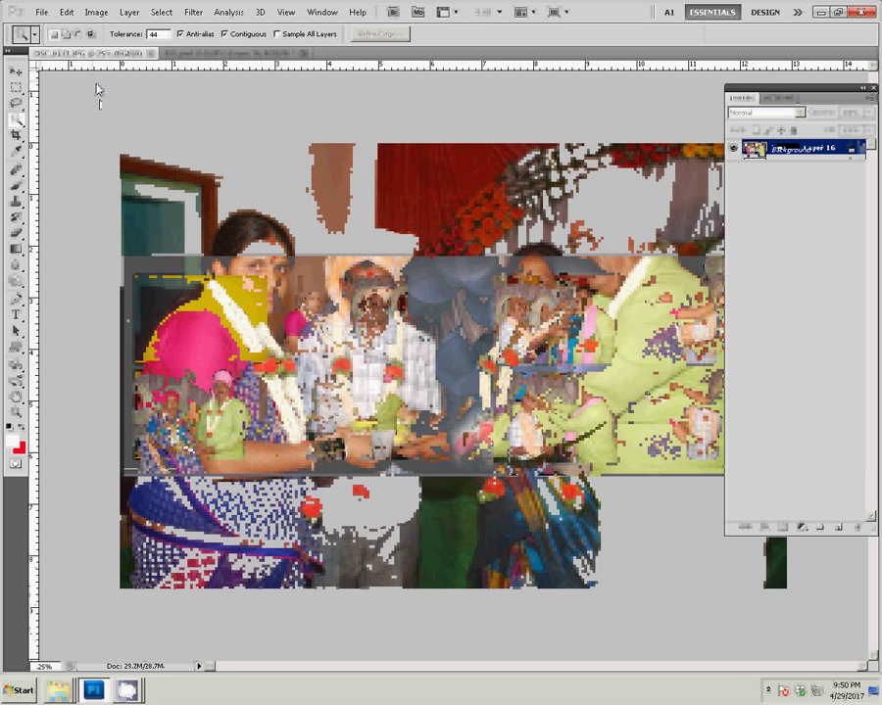
Resize the group photo to 8 inches wide, copy it, and close it unsaved.
key("ctrl+alt+i")
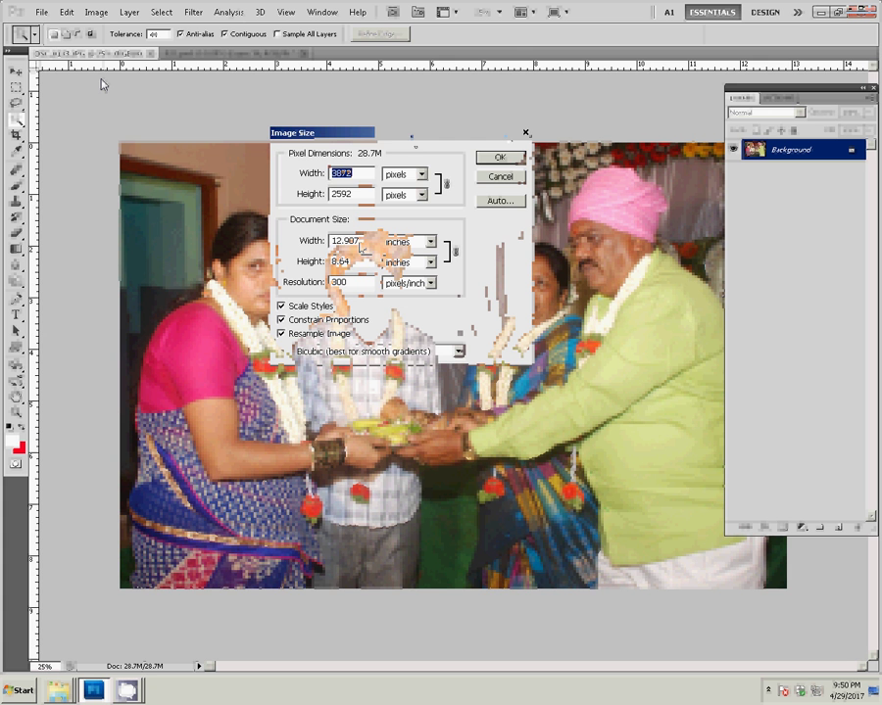
key("Tab")
key("Tab")
type("8")
key("Return")
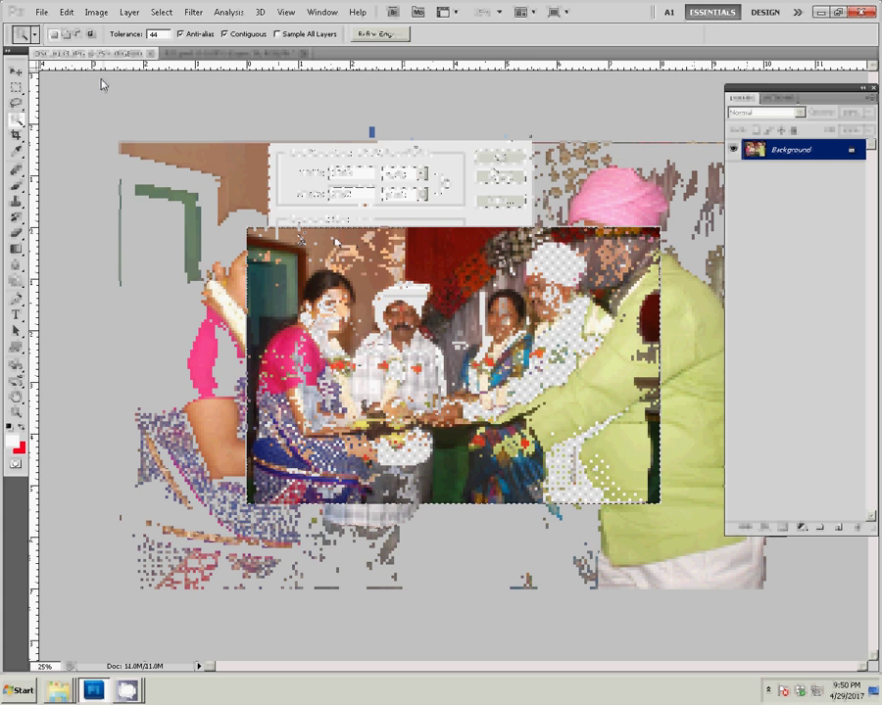
key("alt+BackSpace")
key("ctrl+d")
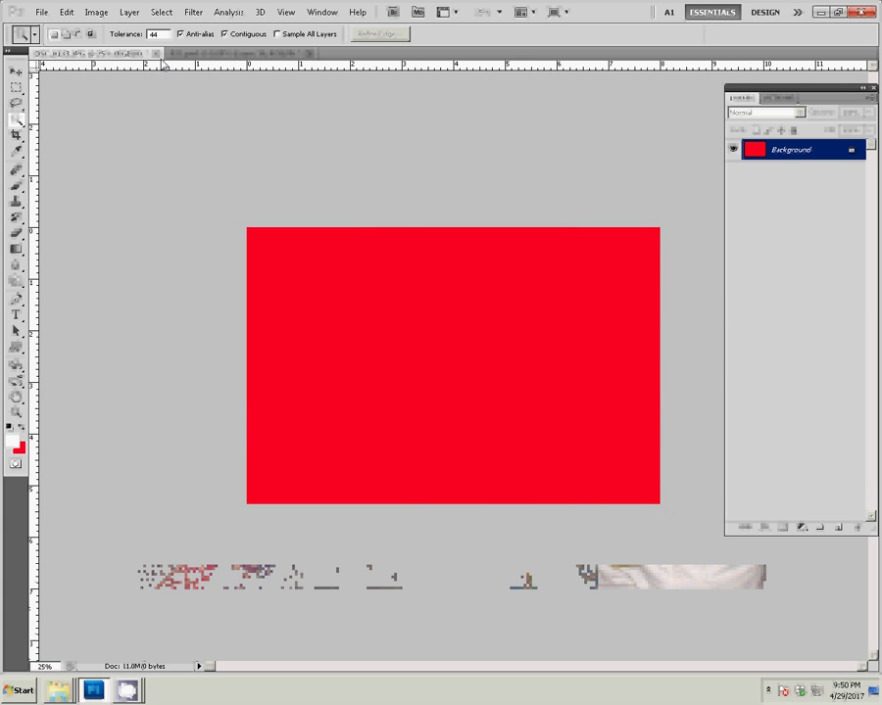
left_click(156, 53)
left_click(441, 268)
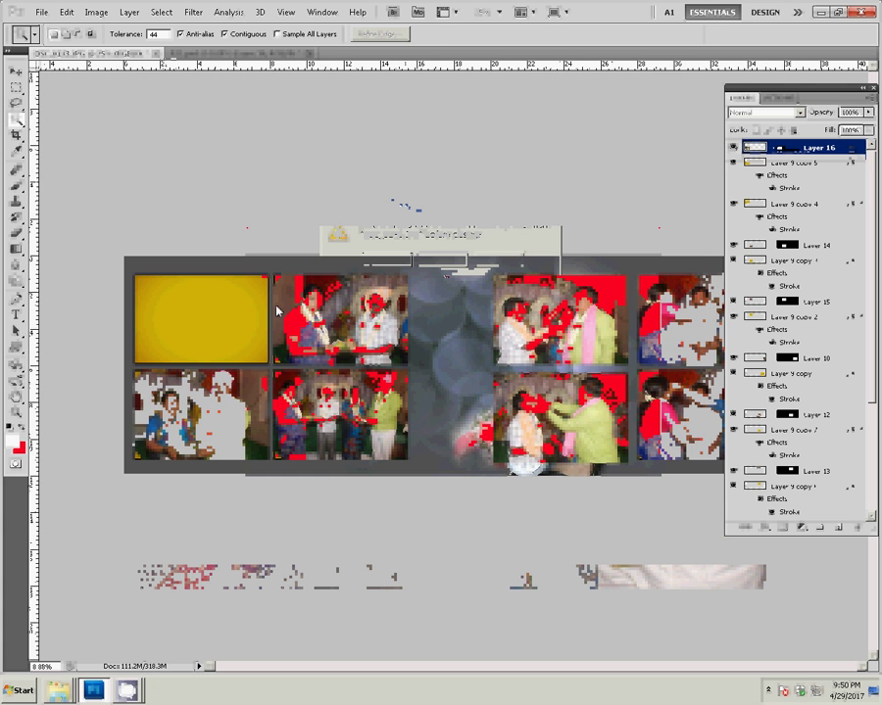
Magic Wand the top-left yellow frame and Paste Into it as Layer 17.
key("v")
left_click(217, 323)
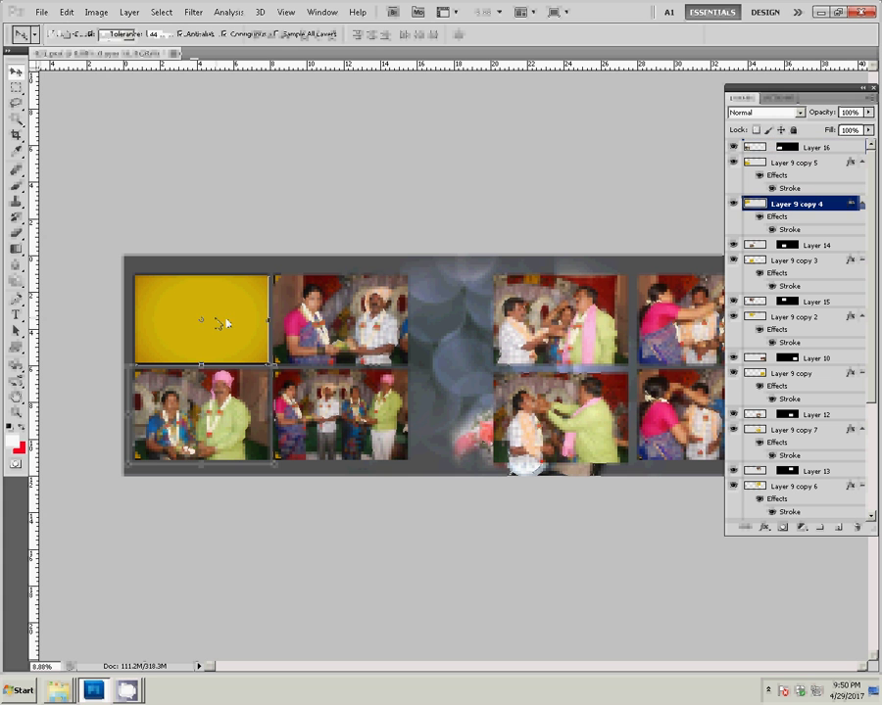
key("w")
left_click(217, 324)
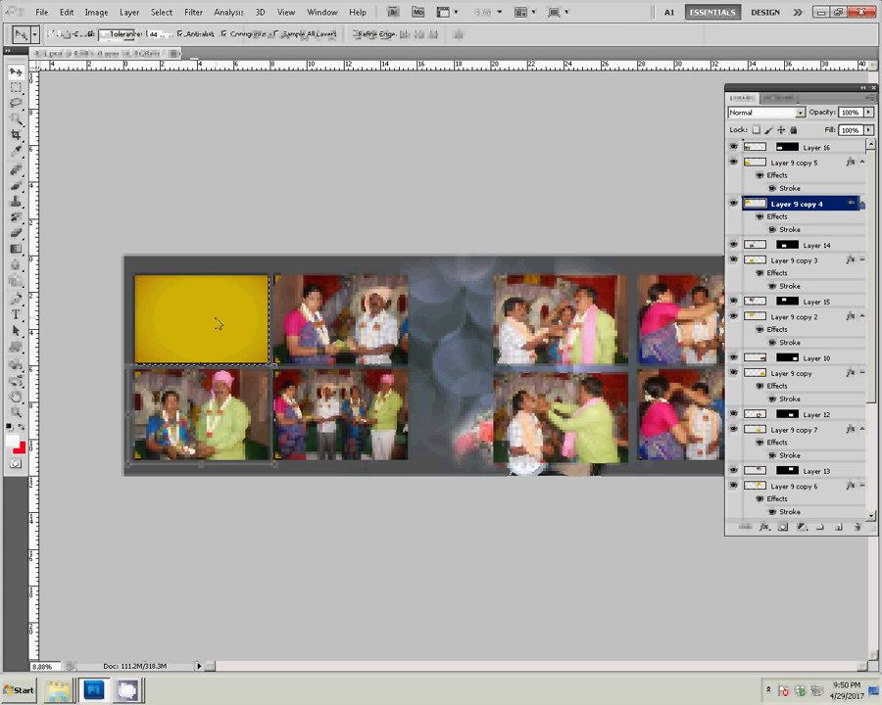
left_click(66, 12)
mouse_move(90, 132)
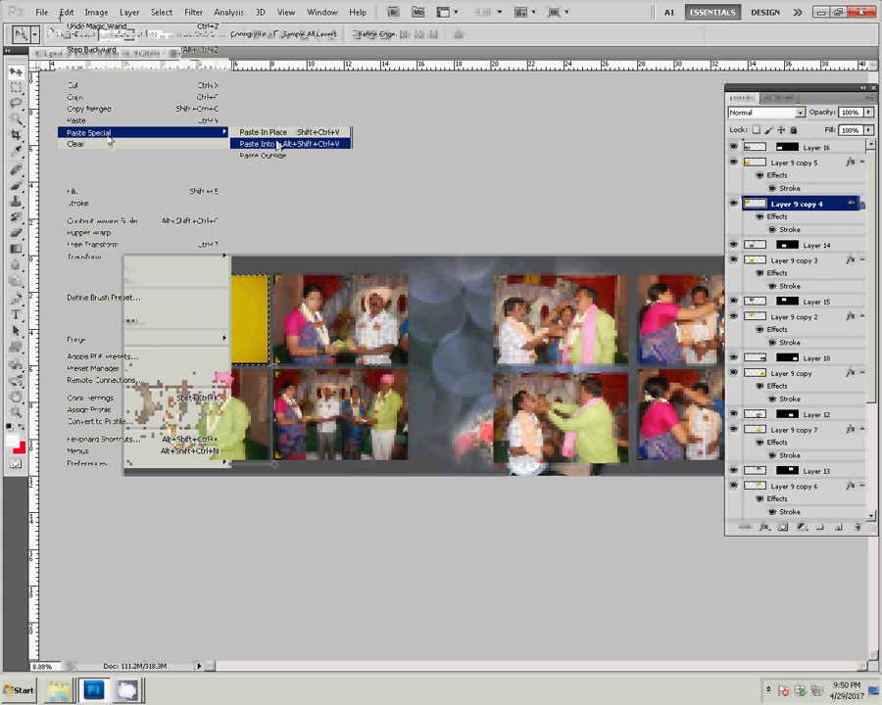
left_click(277, 144)
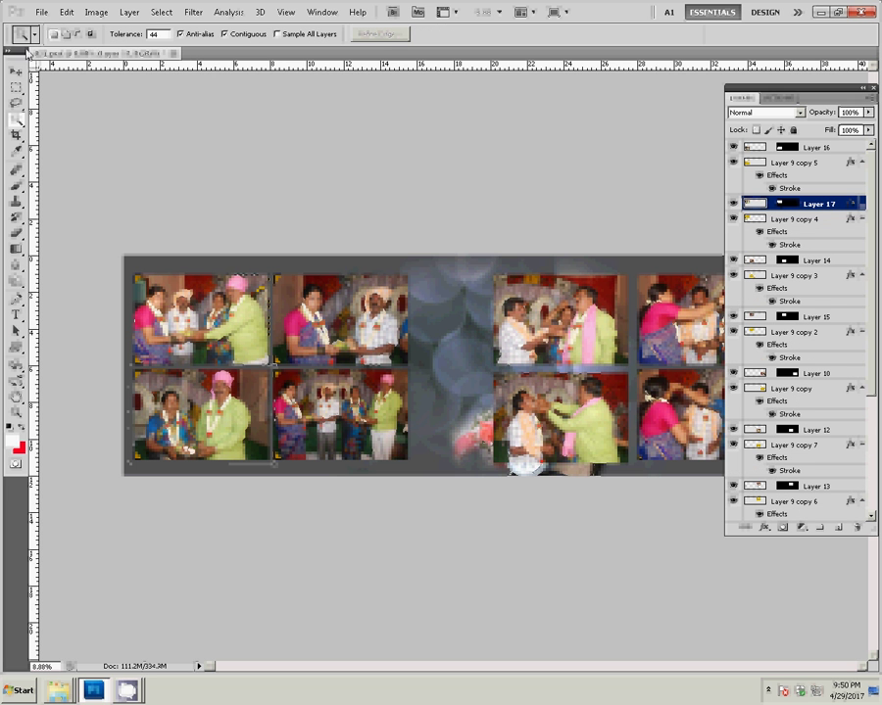
left_click(41, 12)
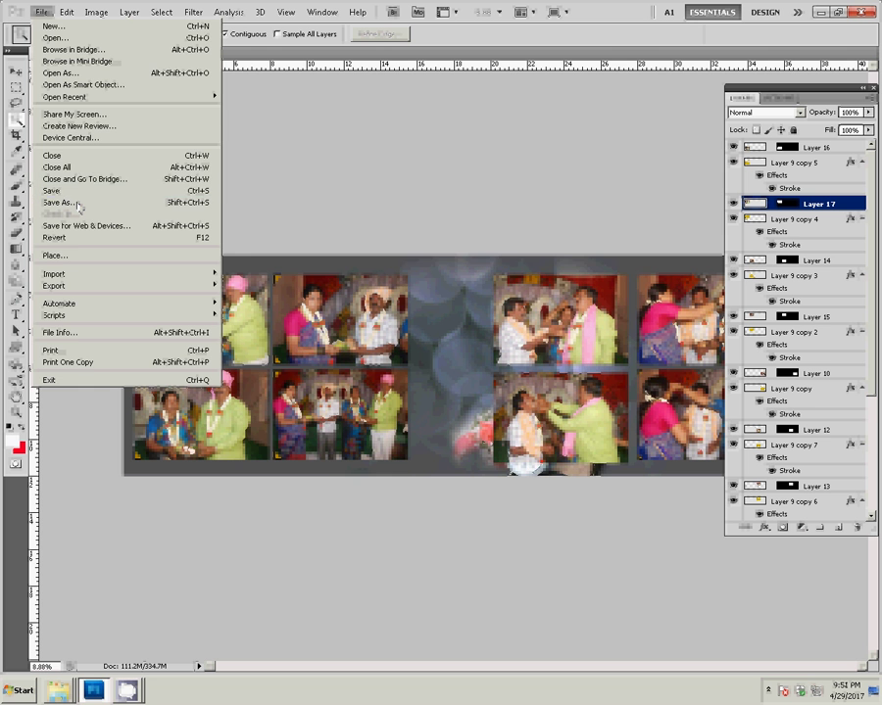
Save the spread as '13' in Local Disk (I:) > k5, keeping maximum compatibility.
left_click(78, 203)
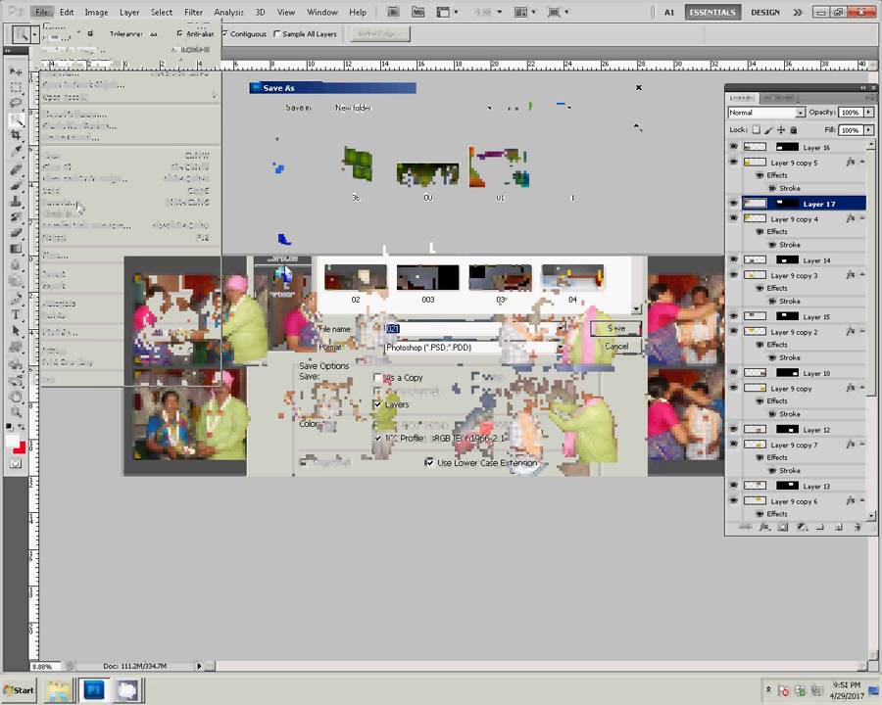
left_click(489, 106)
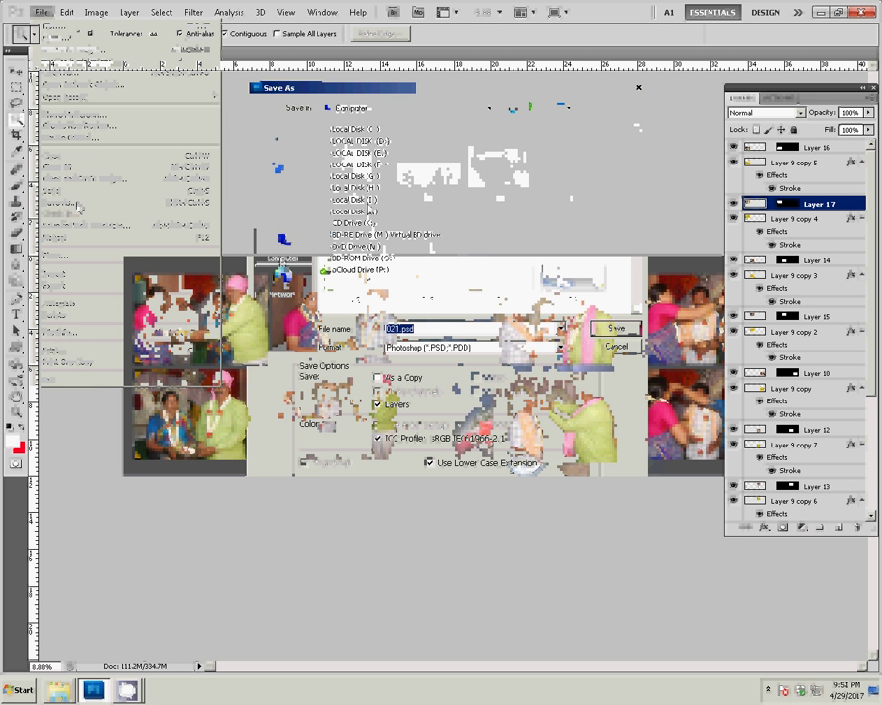
left_click(355, 199)
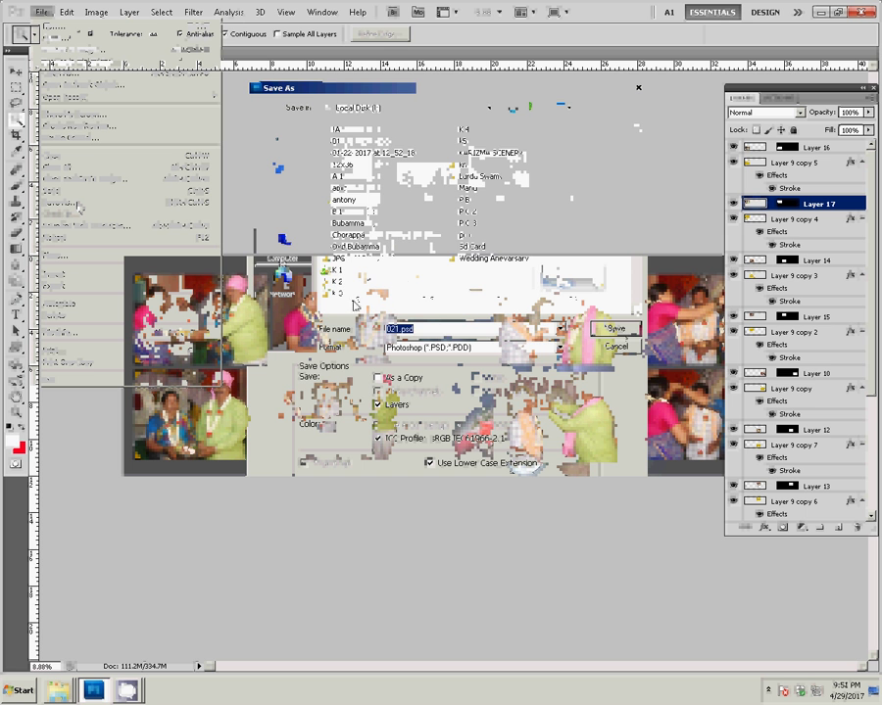
double_click(337, 128)
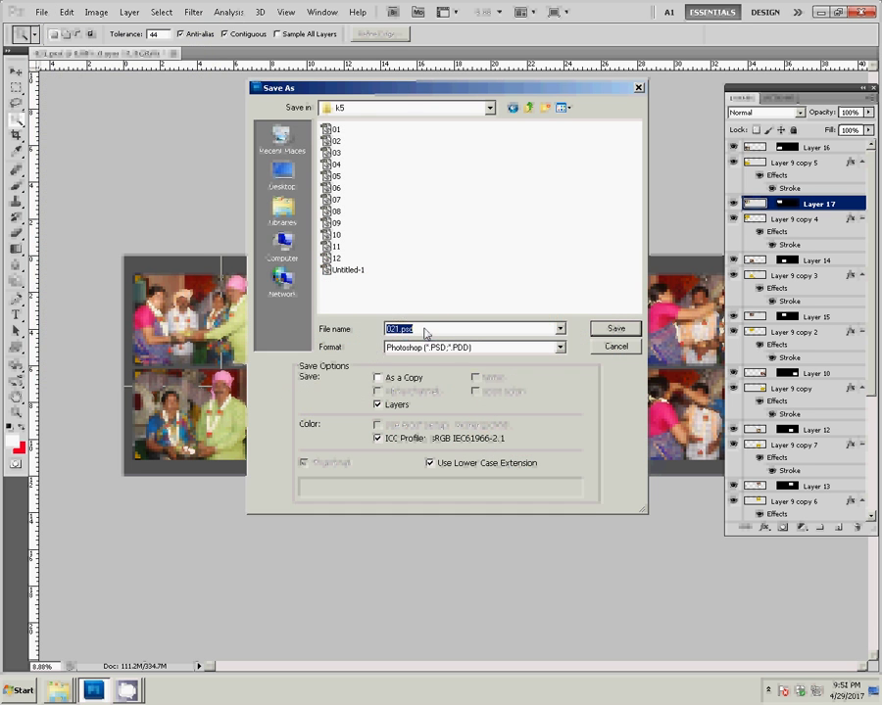
type("13")
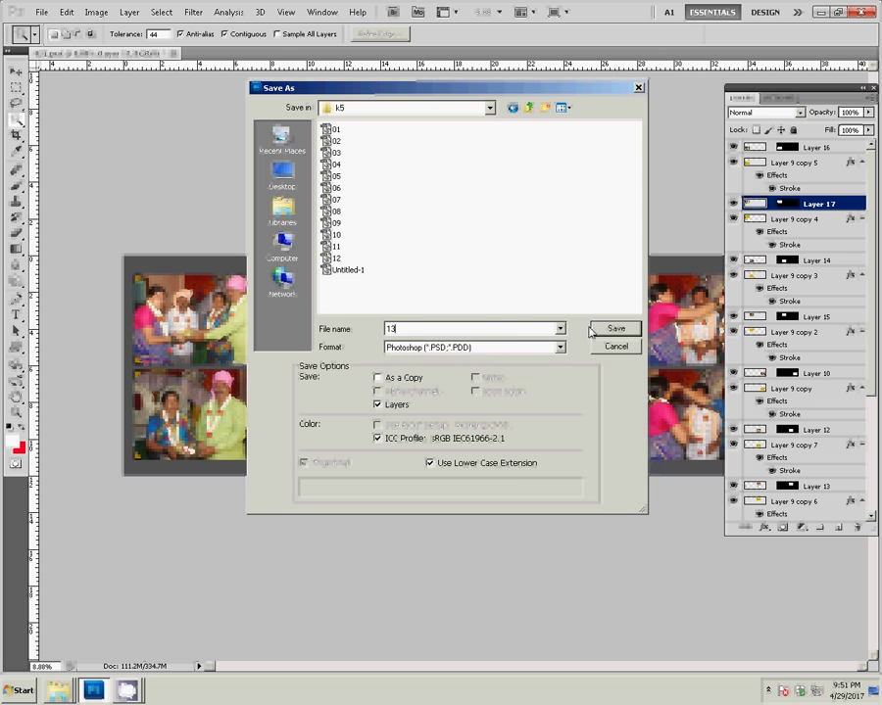
left_click(598, 331)
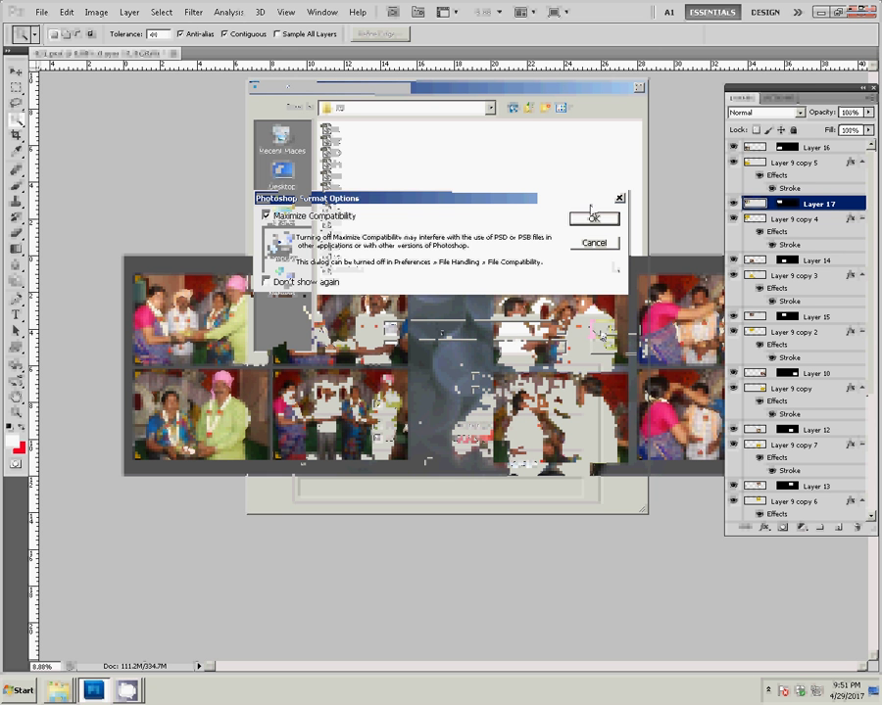
left_click(594, 220)
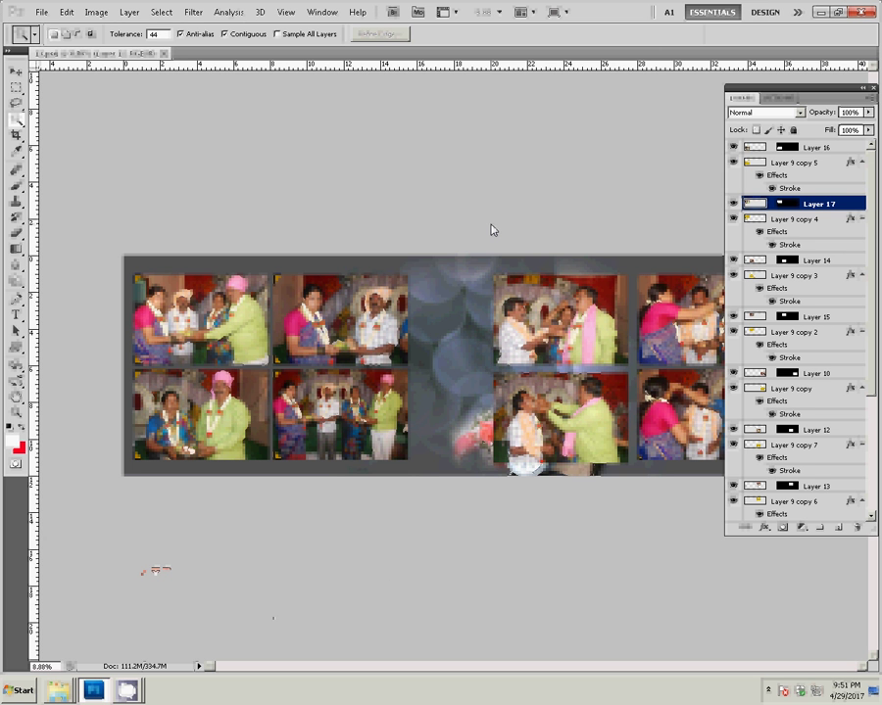
Open the saved file '13' from the k5 folder via the Open dialog.
double_click(489, 231)
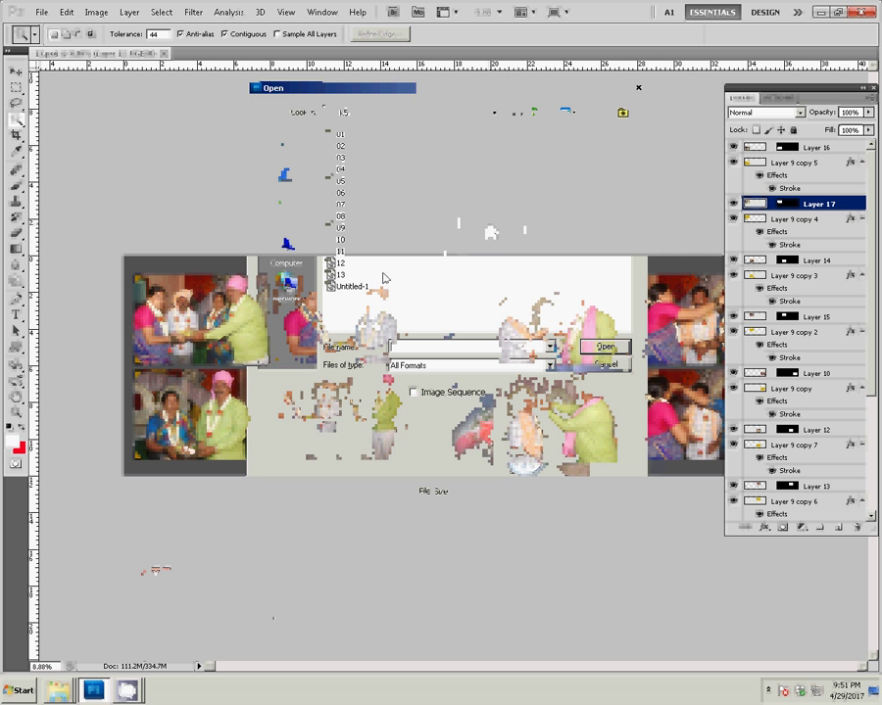
left_click(339, 275)
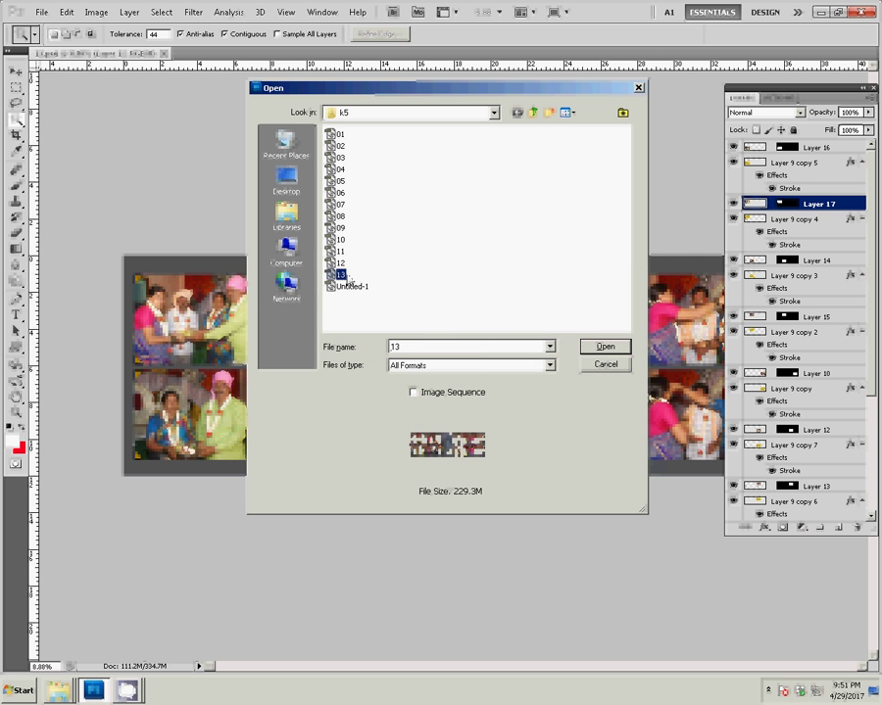
key("Return")
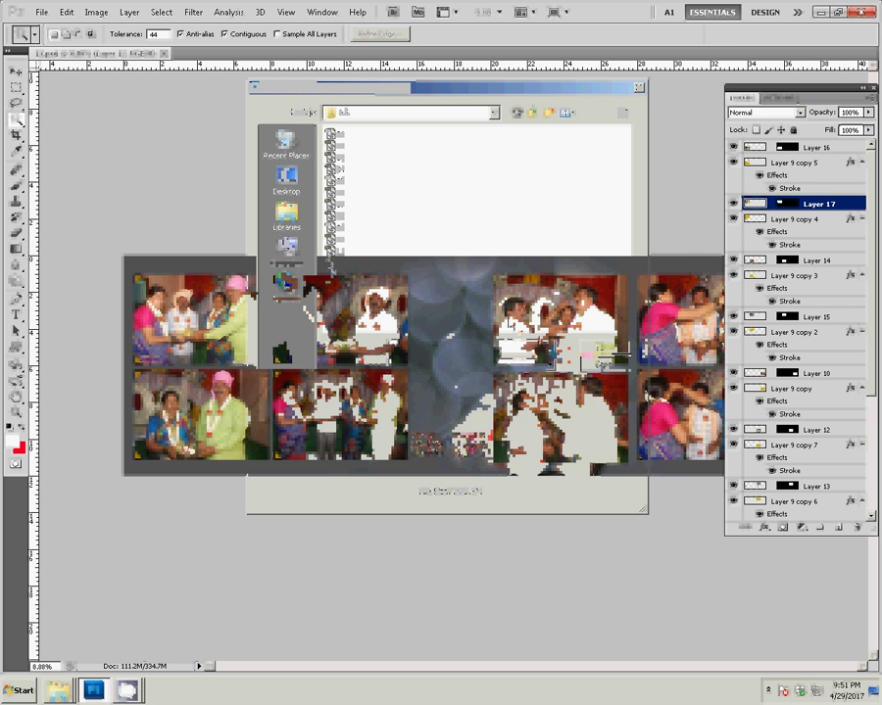